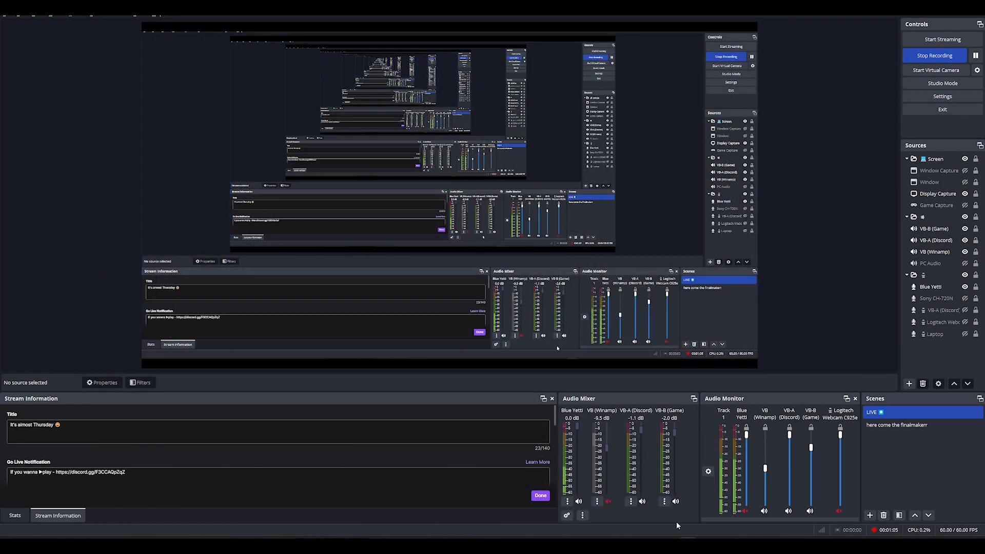
Open the Windows network connections and select the Ethernet adapter.
mouse_move(426, 534)
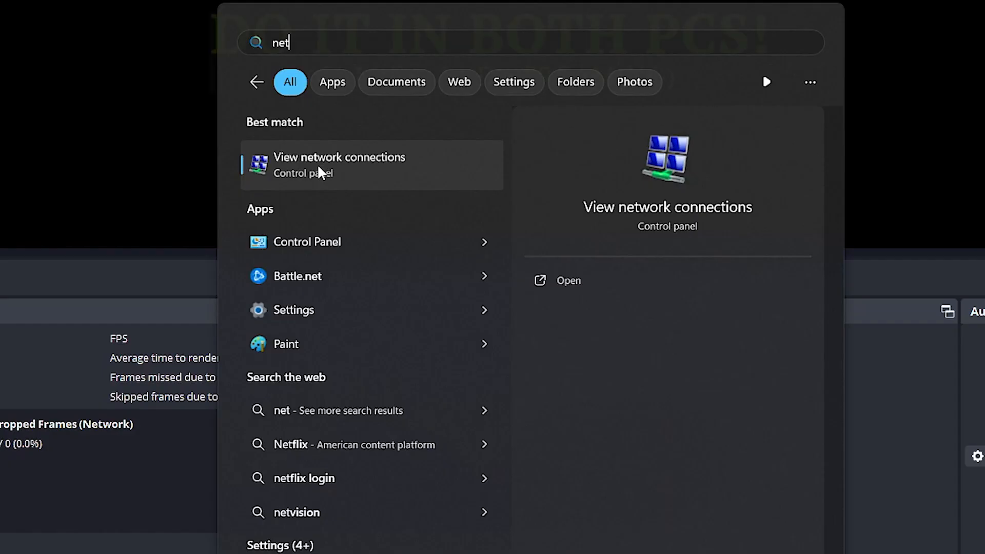
click(317, 165)
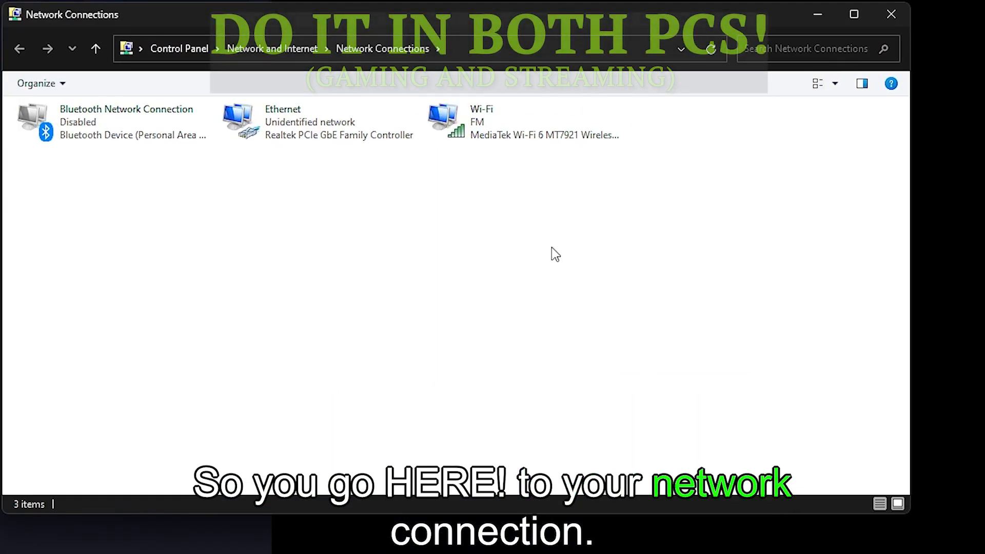
click(278, 120)
click(281, 151)
click(289, 116)
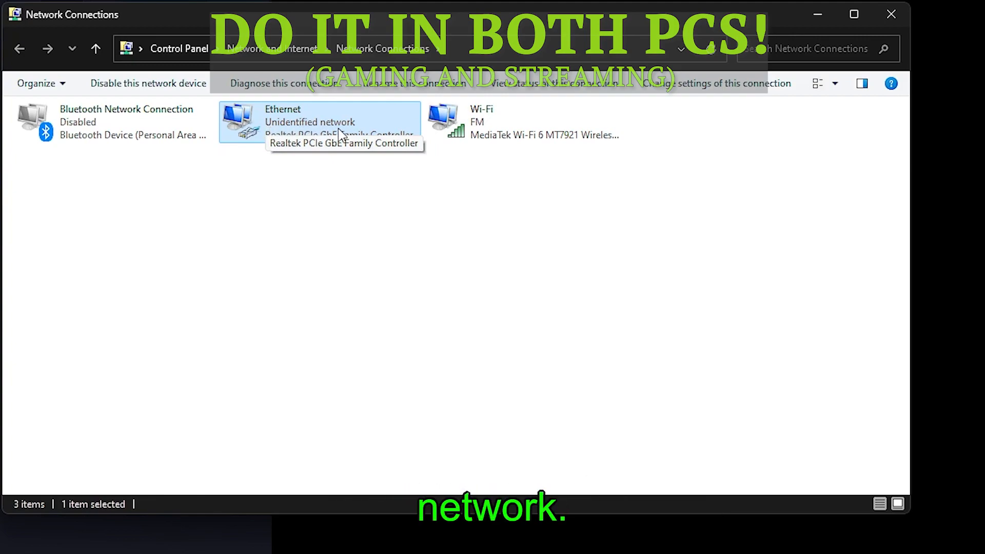
Open the Ethernet adapter's IPv4 properties, check its static IP address, and close the dialogs.
right_click(256, 118)
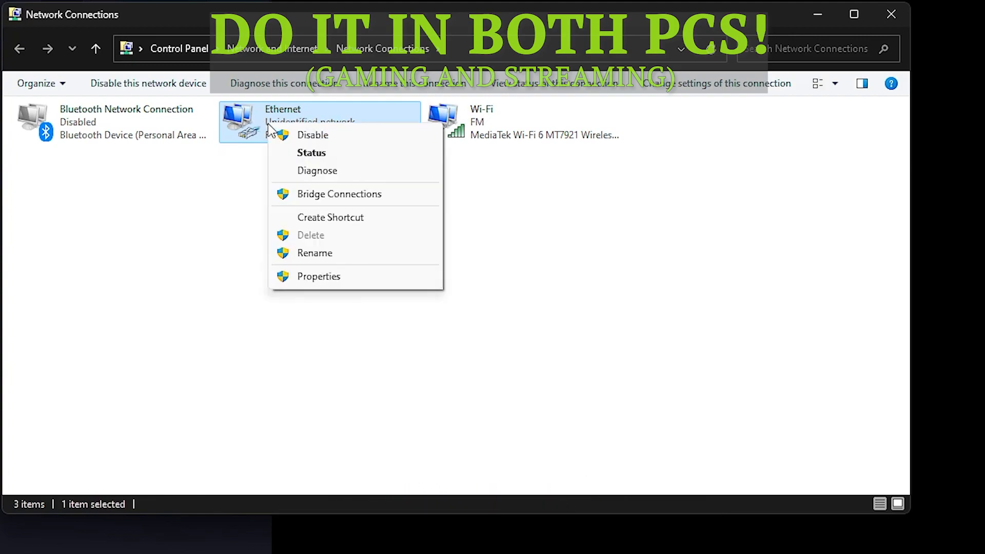
click(326, 278)
click(185, 285)
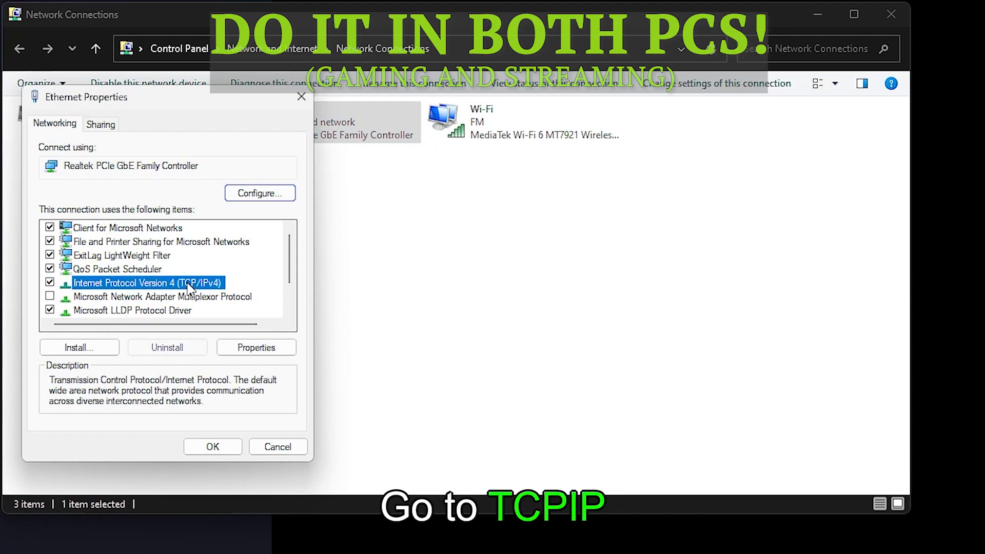
double_click(185, 285)
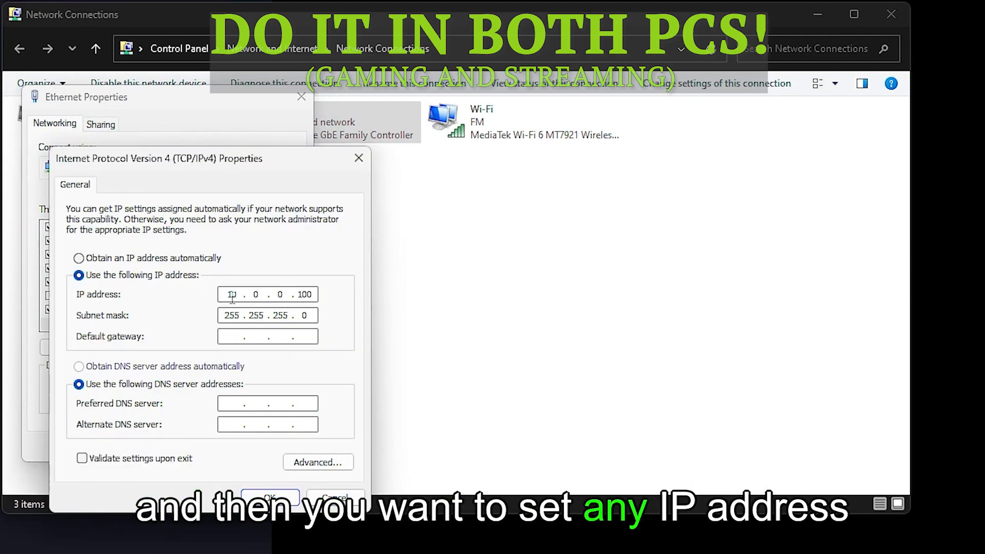
double_click(303, 295)
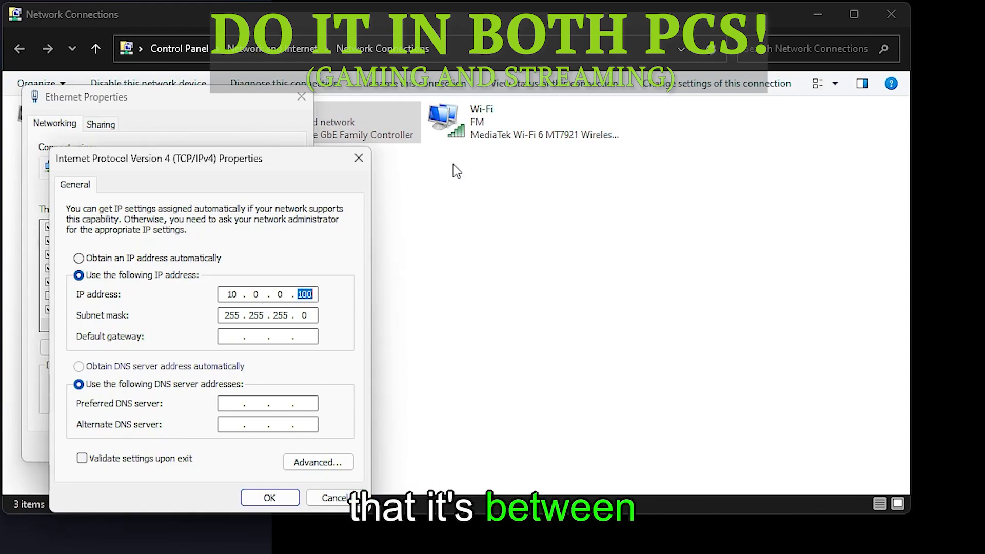
click(358, 158)
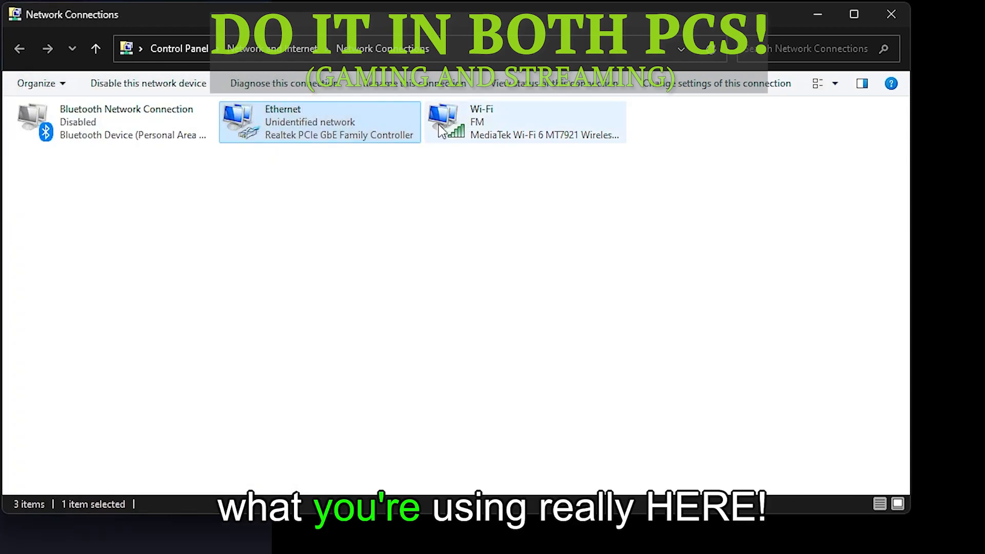
View the Wi-Fi connection's network details to check its IPv4 address.
right_click(475, 122)
click(483, 179)
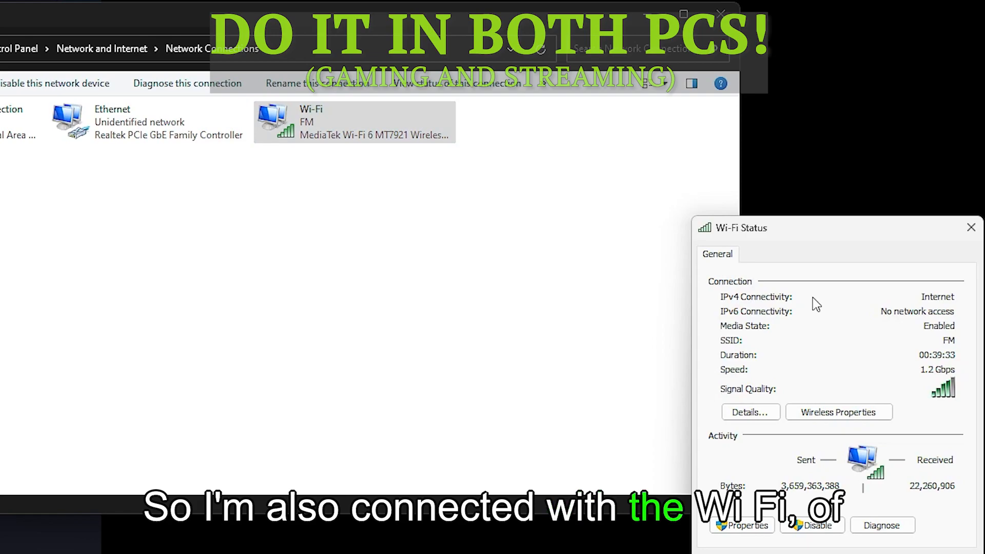
click(739, 415)
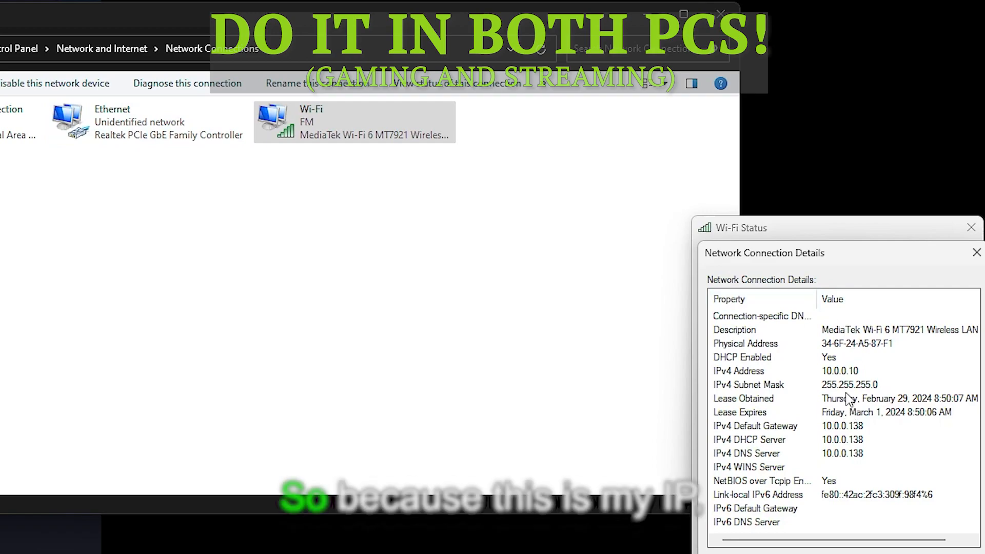
click(843, 370)
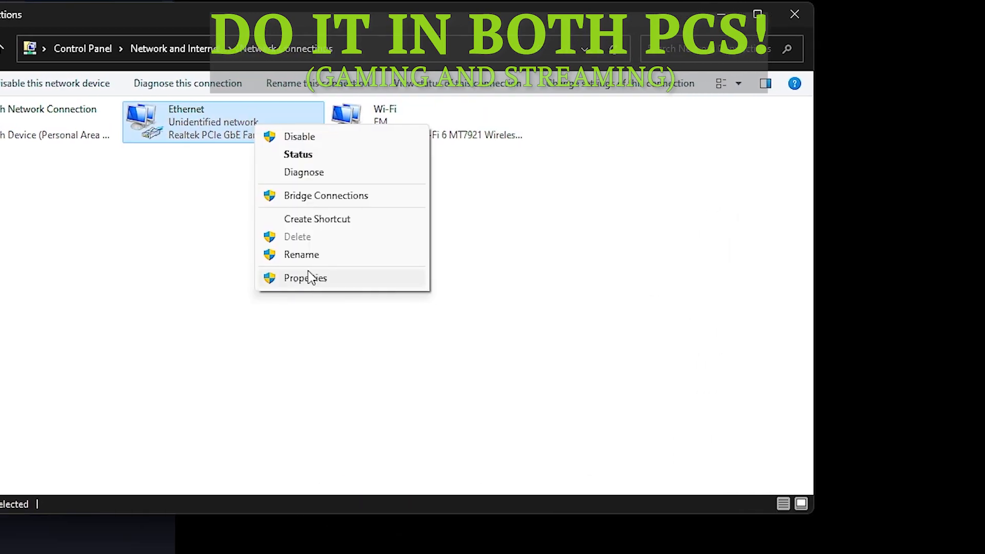
In the Ethernet adapter's advanced IPv4 settings, turn off automatic metric and set the interface metric to 1.
click(307, 277)
double_click(122, 282)
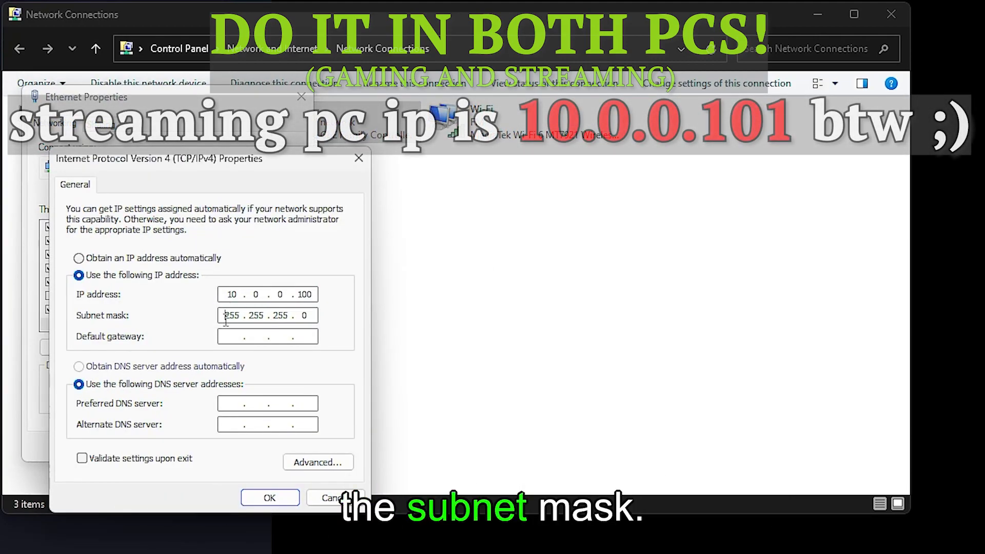
click(318, 463)
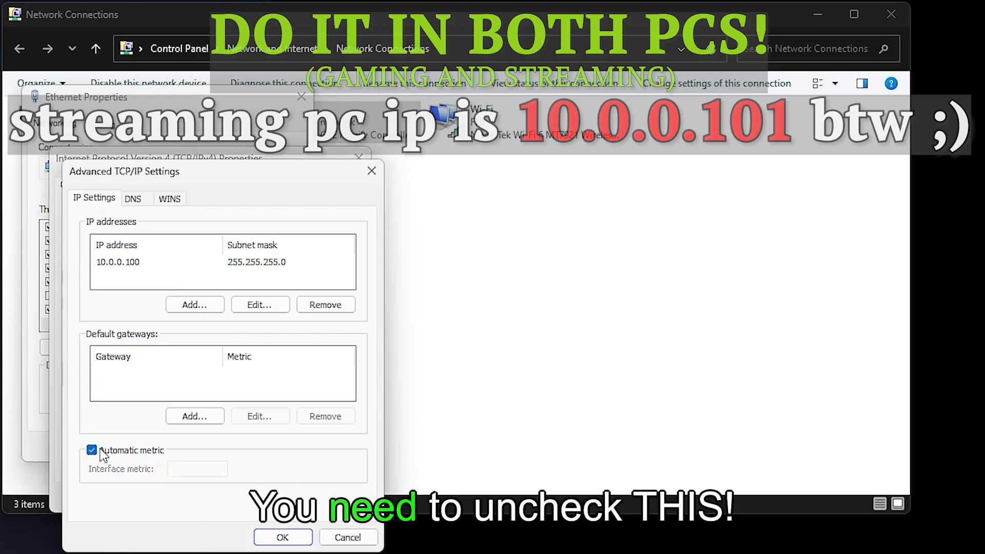
click(188, 469)
text(1)
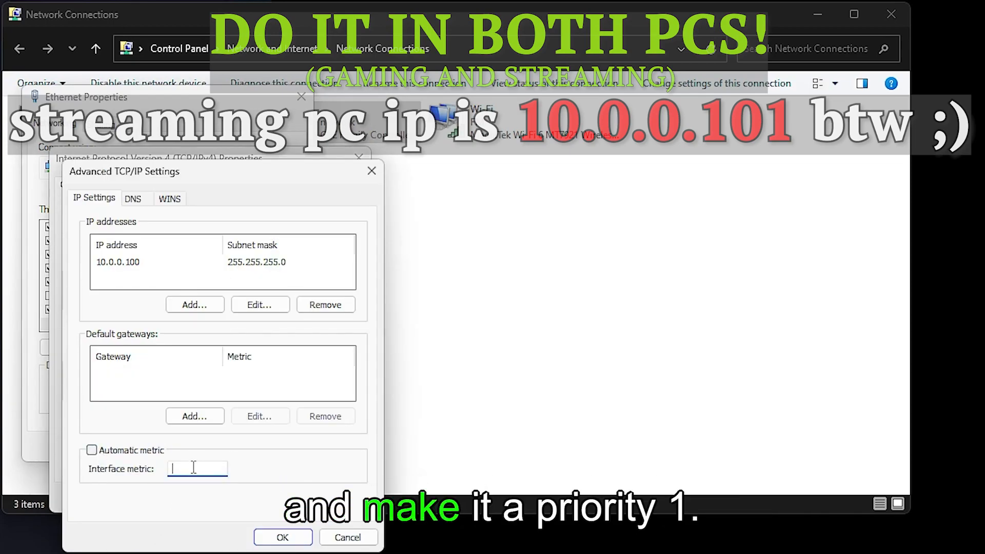
click(283, 538)
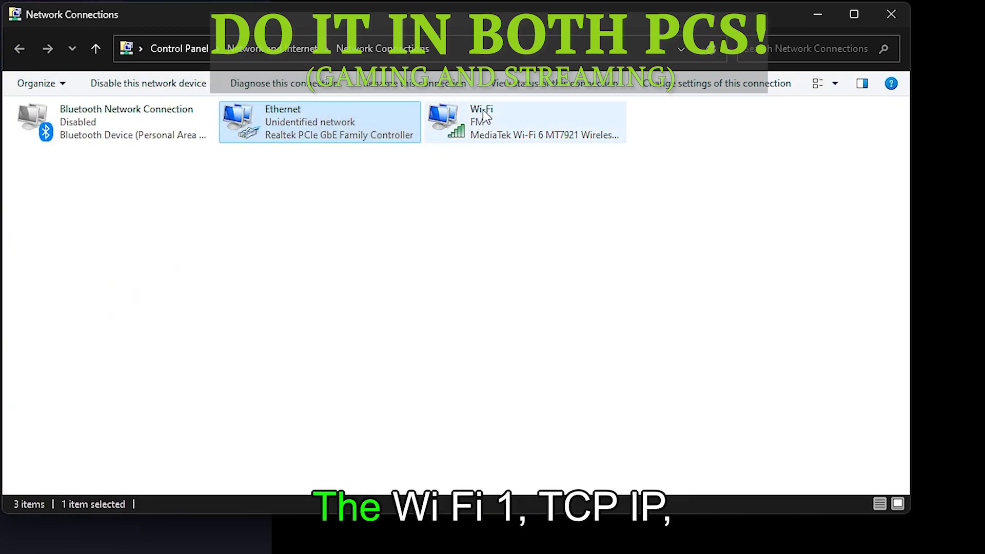
Inspect the interface metric in the Wi-Fi adapter's advanced IPv4 settings and leave the dialogs without saving.
right_click(467, 117)
click(552, 289)
double_click(141, 290)
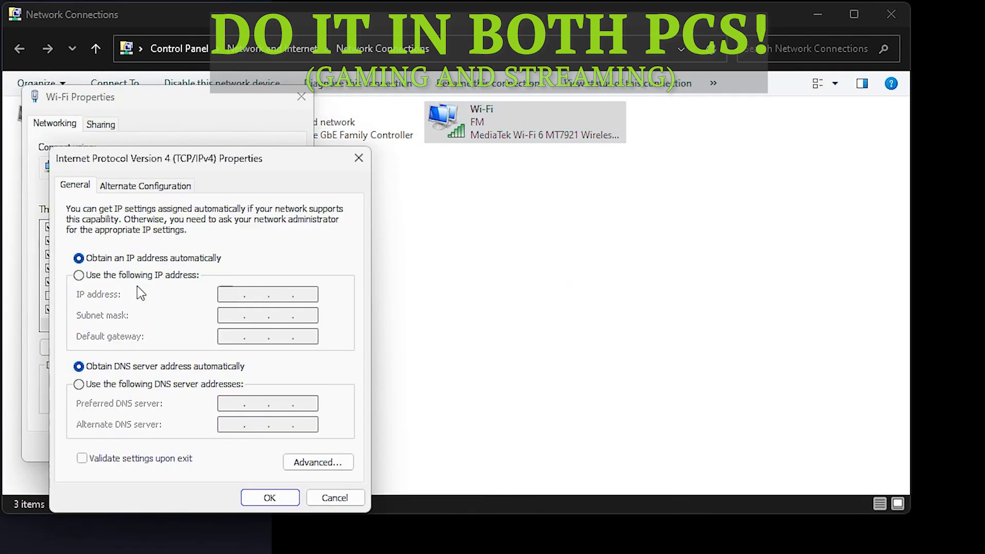
click(317, 462)
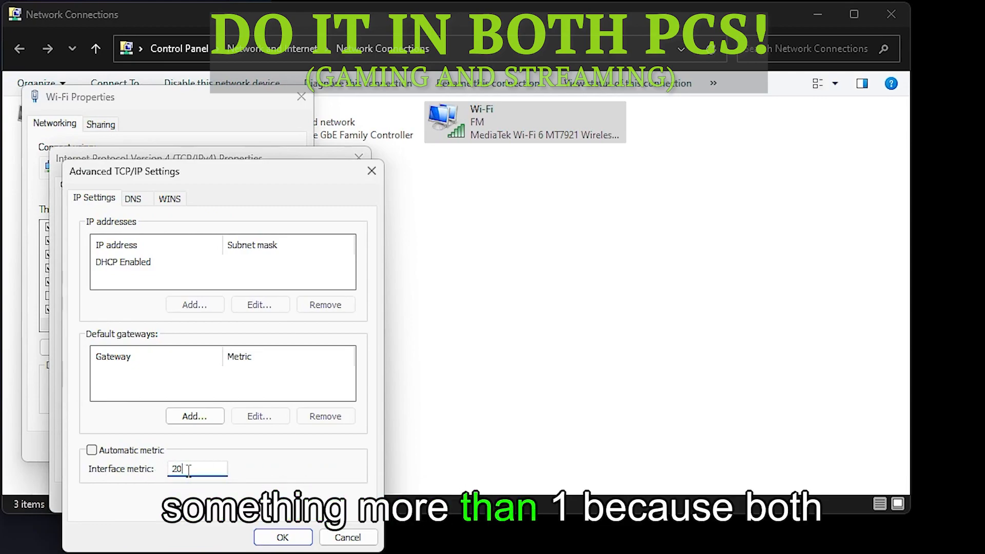
click(342, 540)
click(336, 497)
click(279, 448)
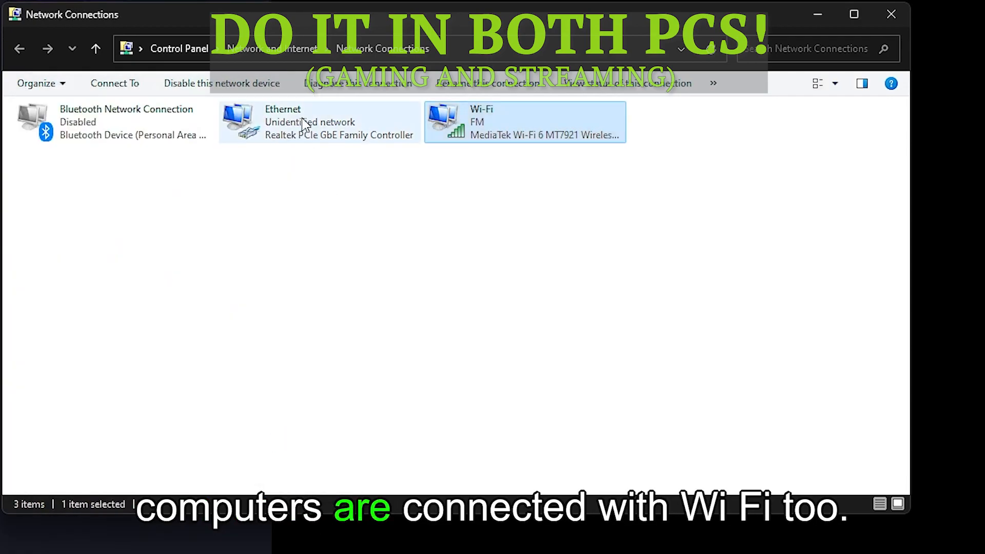
click(301, 123)
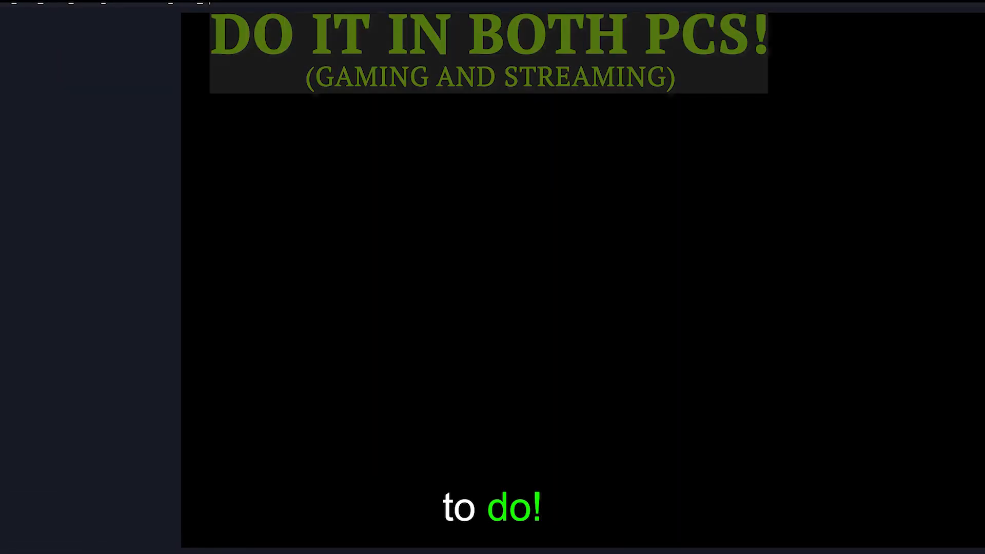
Open Windows Defender Firewall with Advanced Security and list its inbound rules.
text(fire)
key(Return)
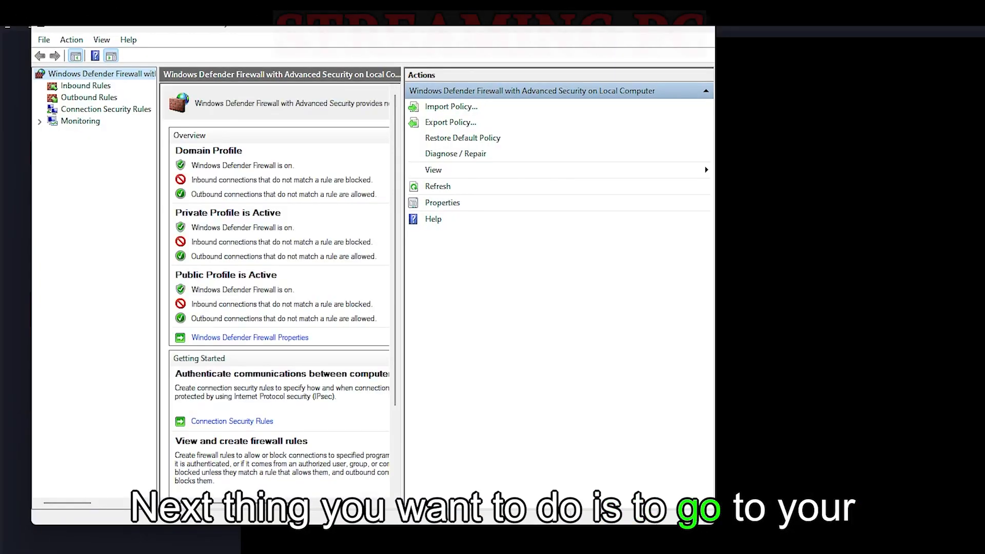
click(85, 85)
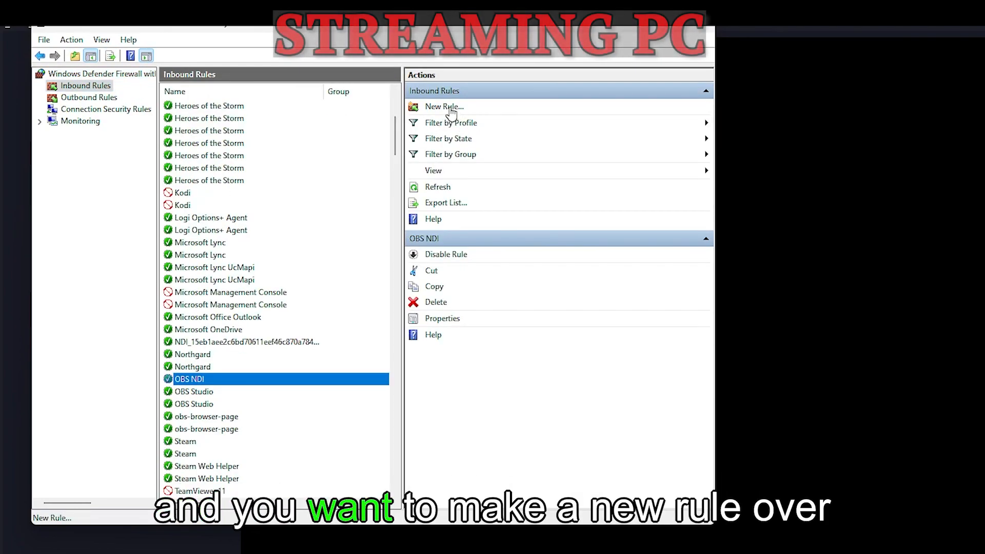
Start a new custom inbound rule for all programs and set its protocol type to ICMPv4.
click(444, 107)
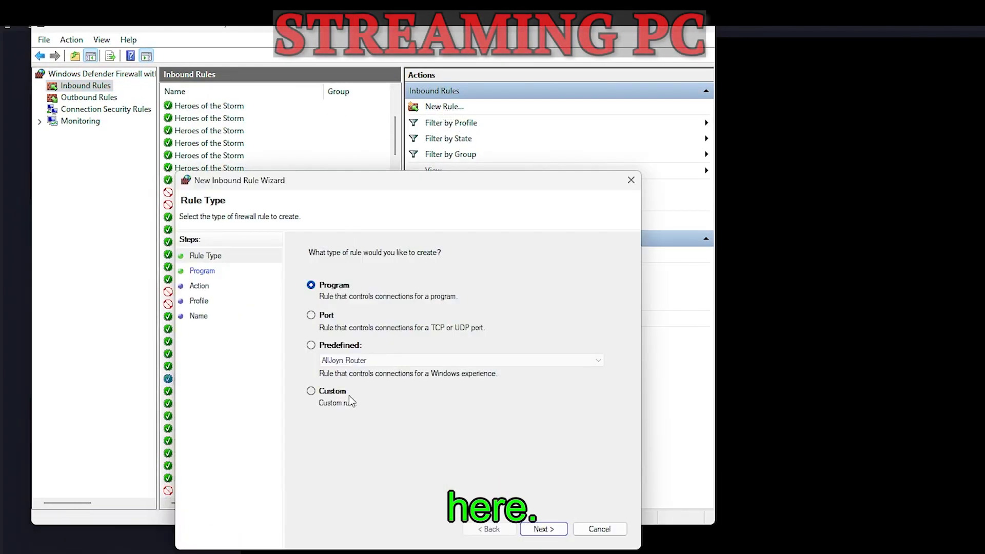
click(324, 392)
click(544, 529)
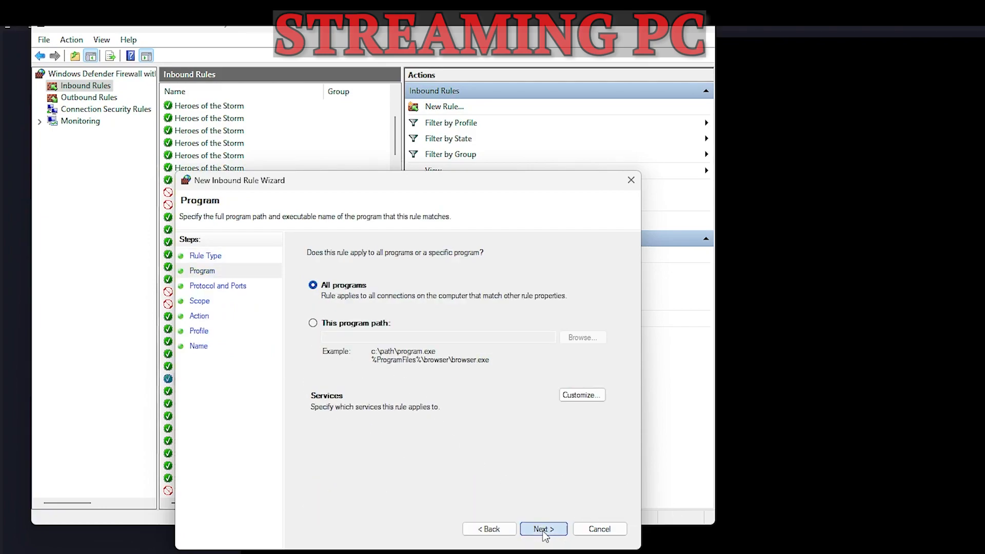
click(543, 529)
click(424, 290)
click(420, 327)
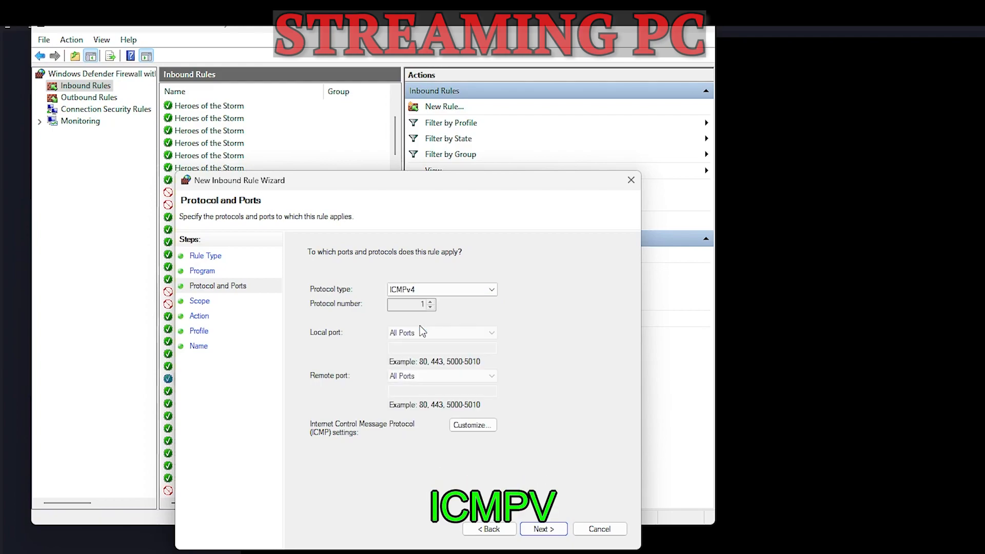
Accept the default scope and action, apply the rule to the Domain, Private and Public profiles, and begin entering its name.
click(544, 529)
click(543, 529)
click(543, 529)
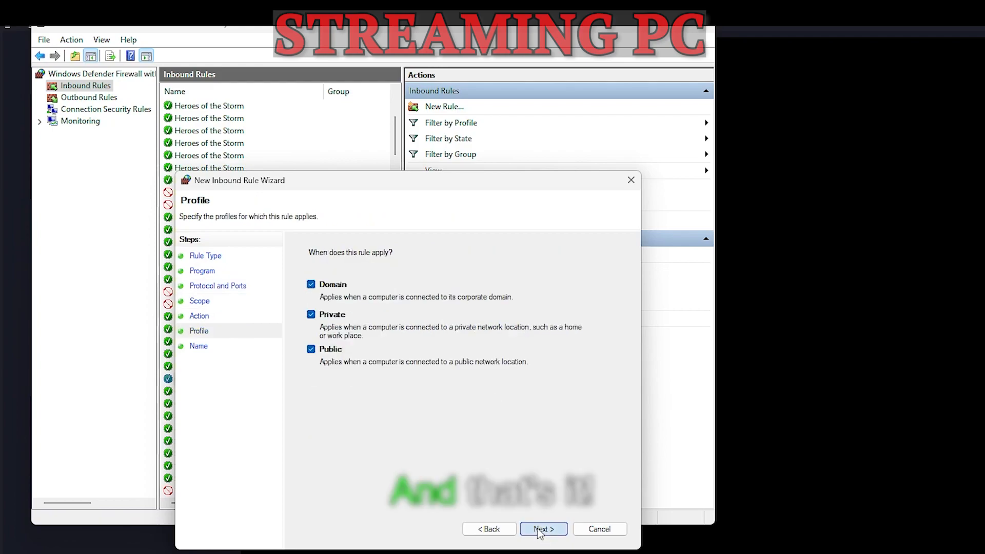
click(542, 529)
text(N)
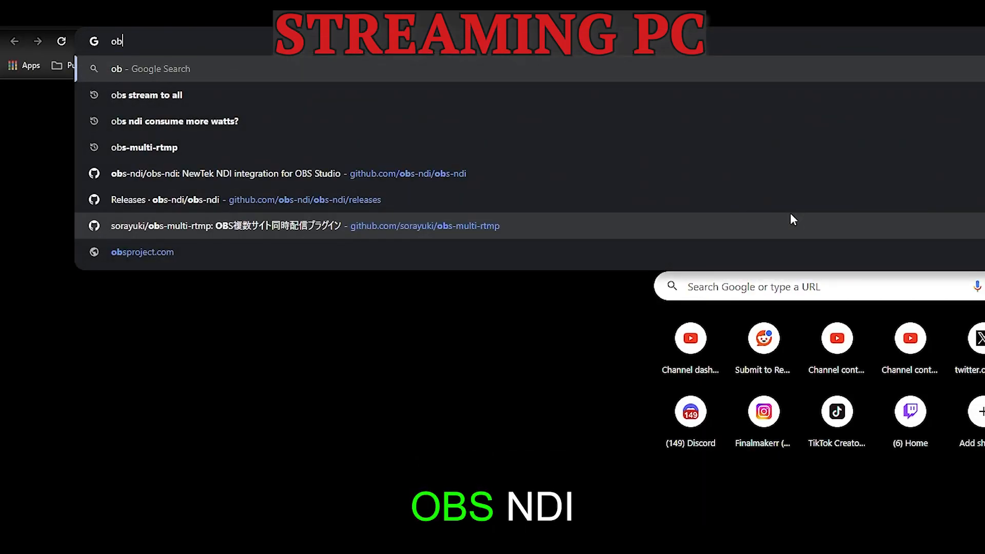
Search the web for "obs ndi plugin" and proceed past the license page of the obs-ndi 4.13.0 installer.
text(ndi plugin)
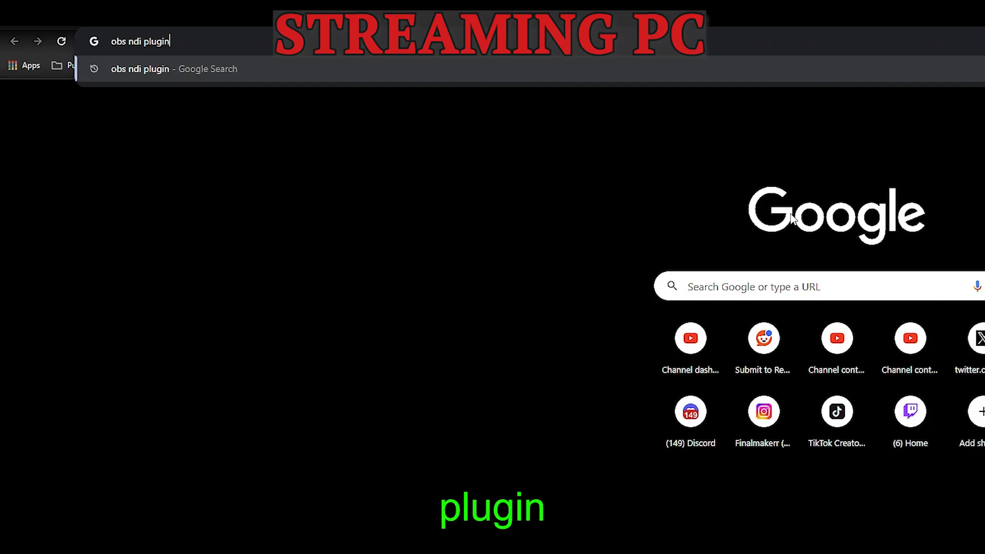
key(Return)
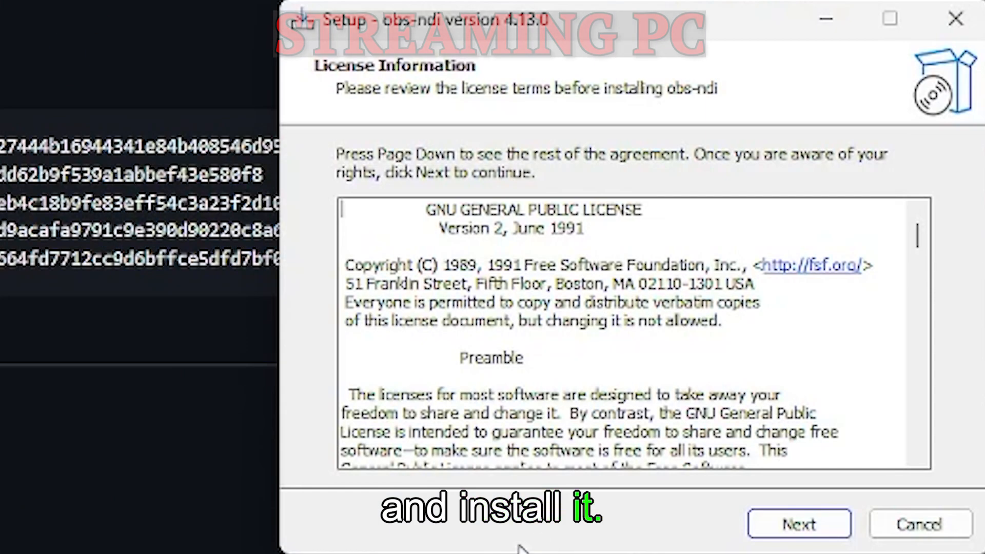
click(799, 524)
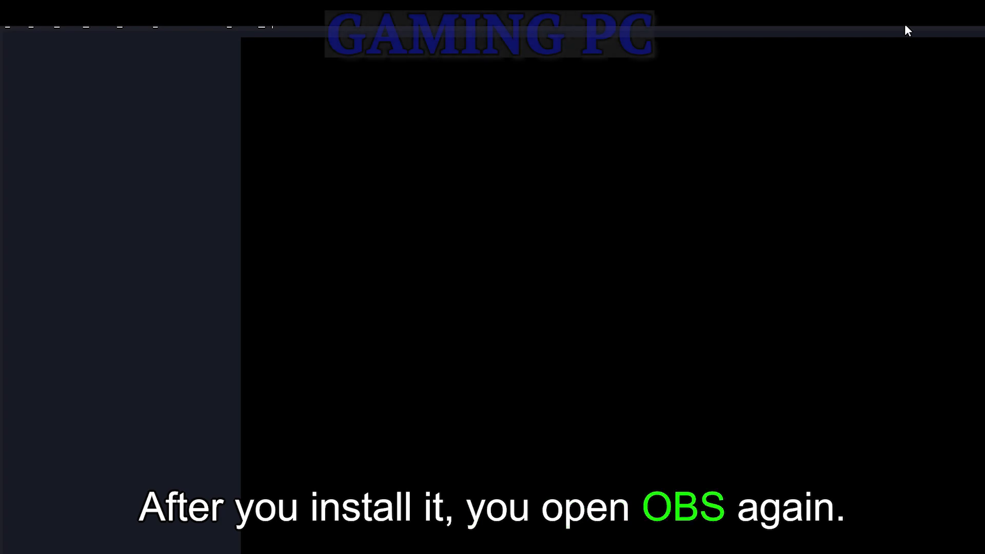
In OBS, open the NDI output settings, keep only Main Output enabled and select its name field.
click(229, 28)
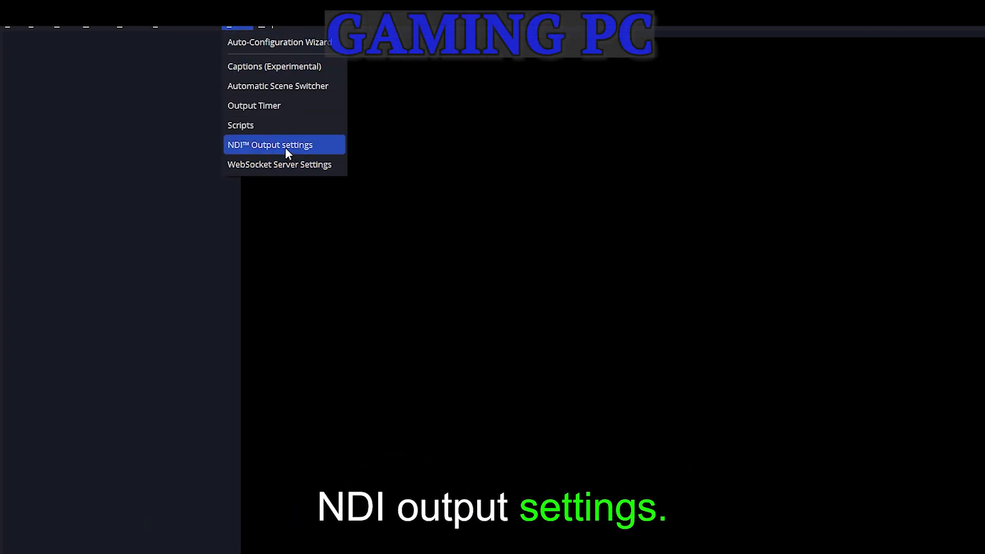
click(265, 144)
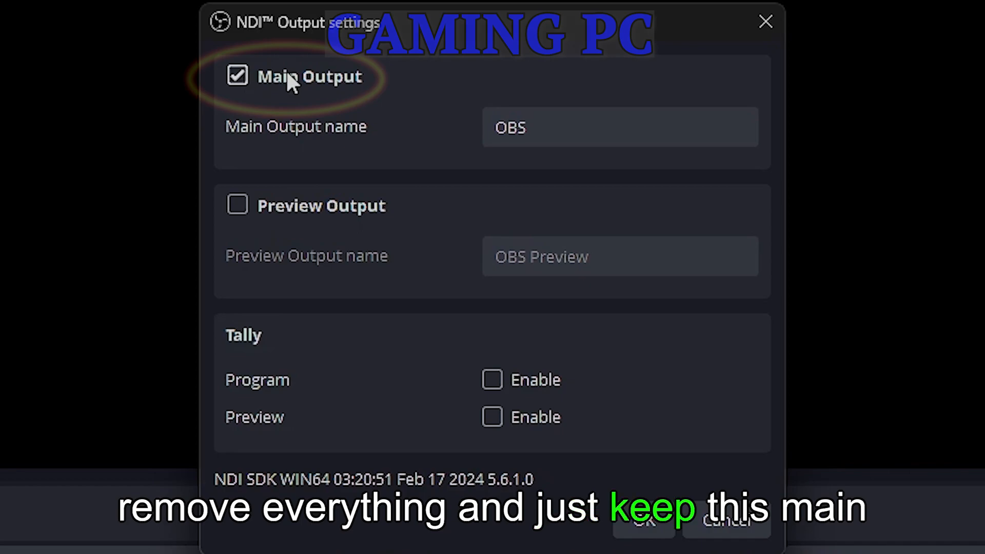
click(559, 126)
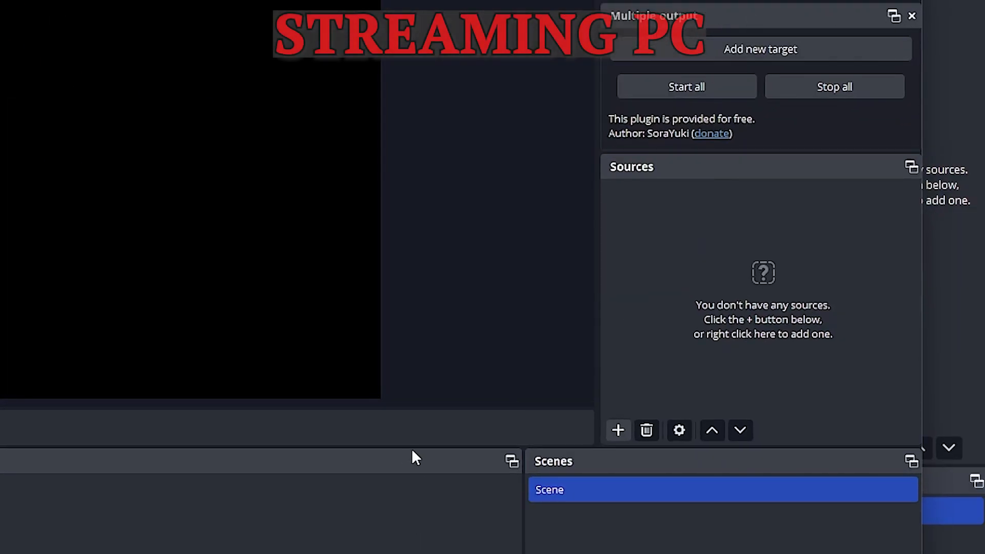
On the streaming PC's OBS, add a new NDI source with the default name, choose its network source and confirm.
right_click(683, 253)
mouse_move(696, 264)
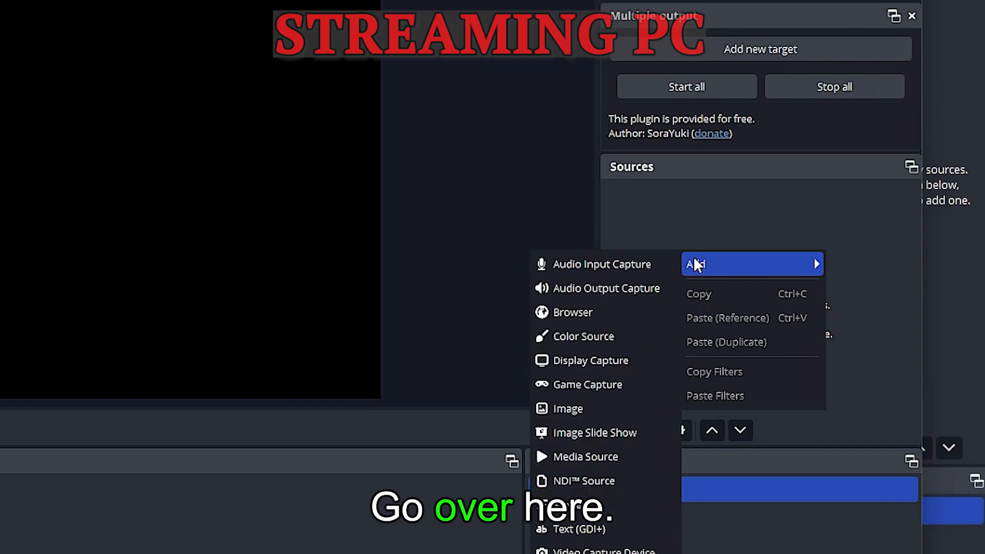
click(581, 482)
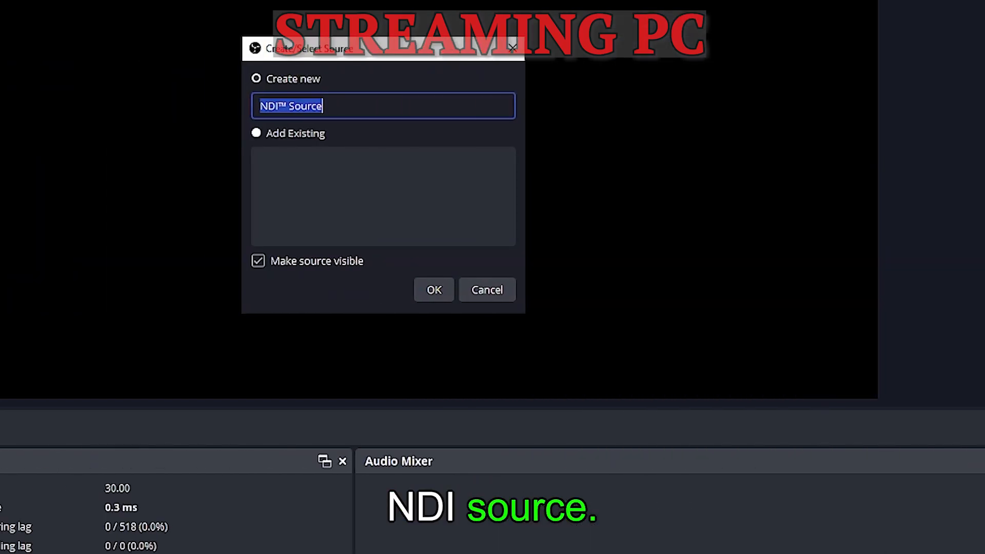
click(401, 289)
click(646, 196)
click(610, 216)
click(603, 412)
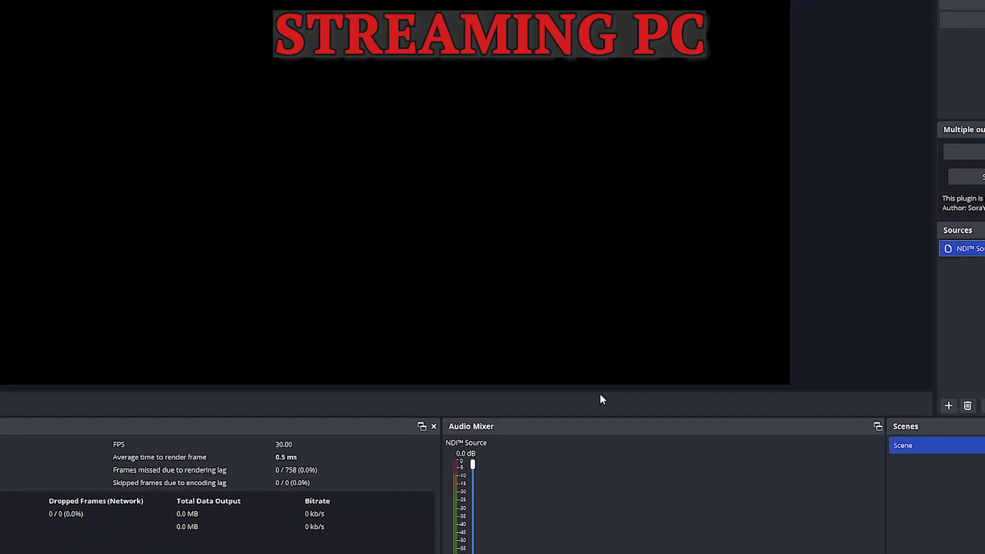
Close and reopen OBS on the streaming PC, and switch it to the test profile.
click(464, 233)
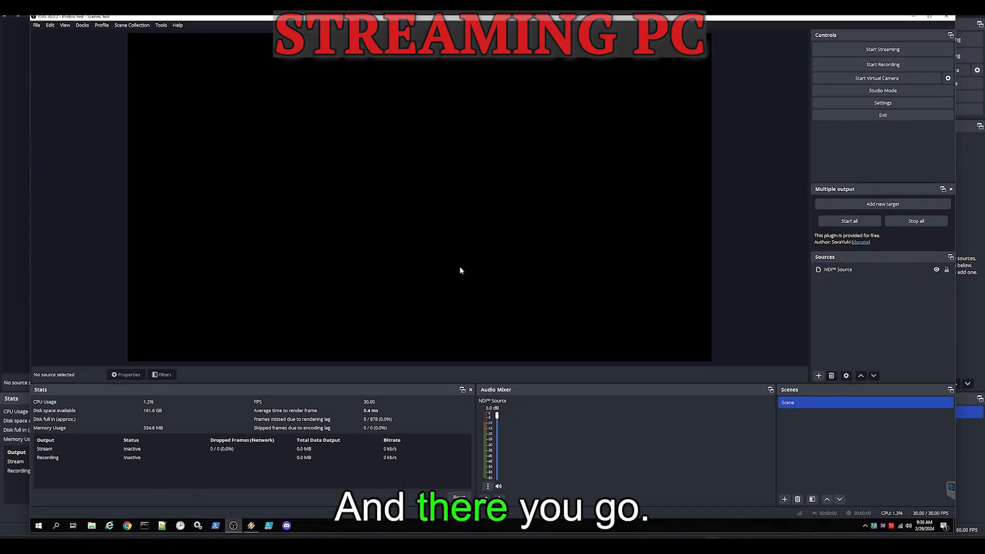
click(945, 16)
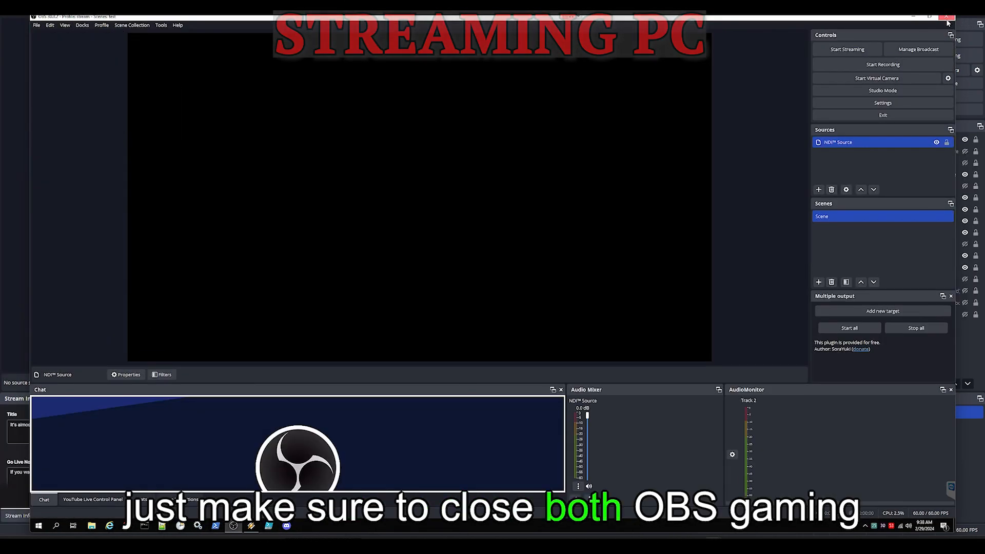
click(946, 18)
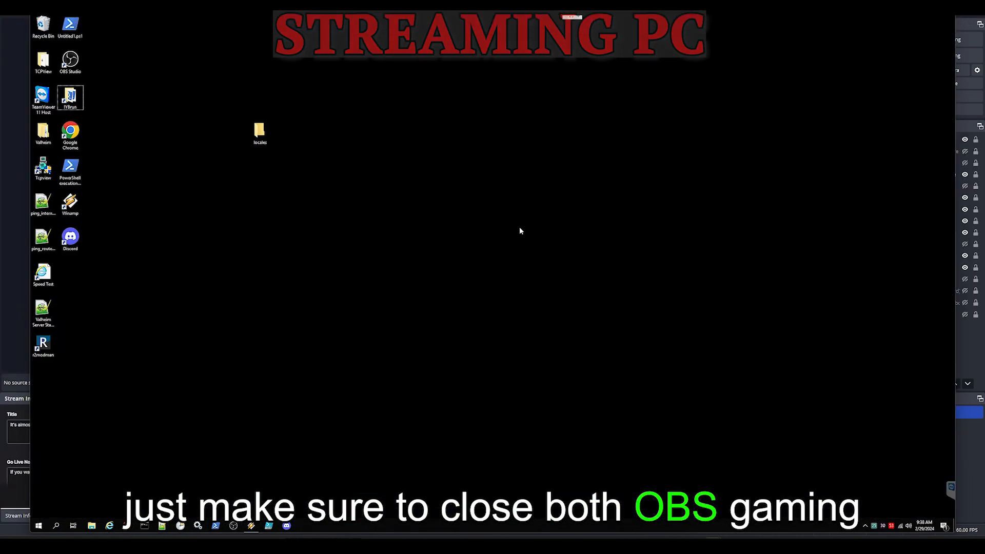
click(233, 525)
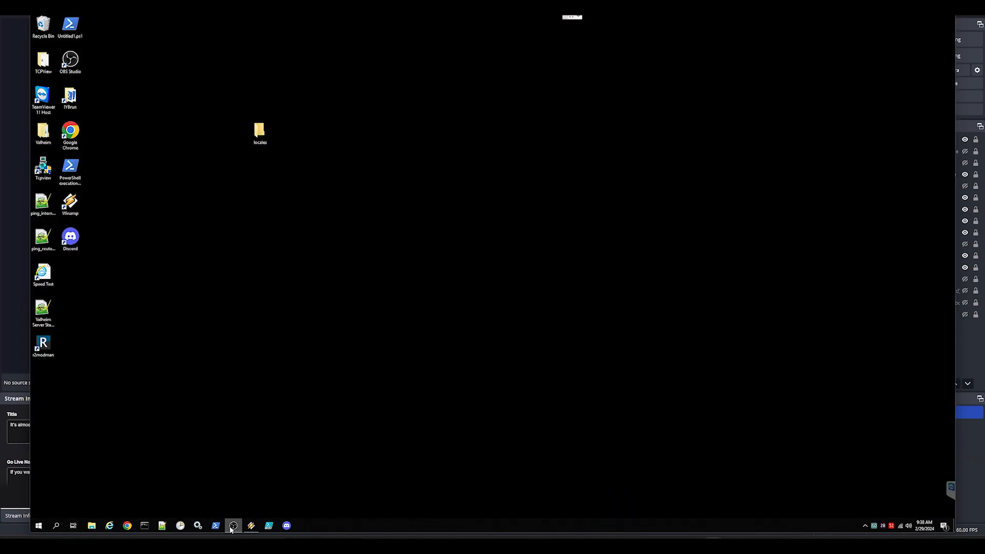
click(233, 525)
click(102, 25)
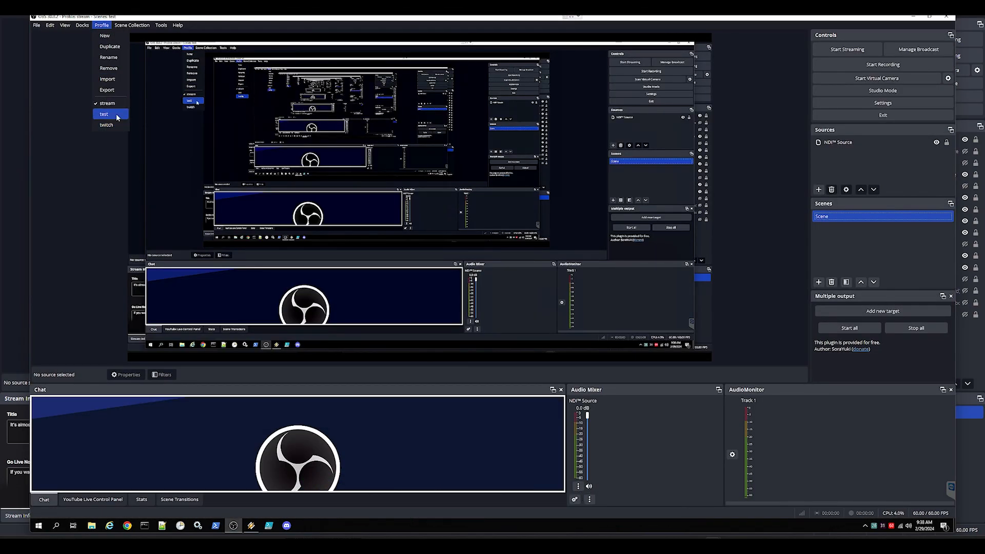
click(104, 114)
In the NDI source's properties, choose DESKTOP-RMCM62E (OBS) as the source name and close the dialog.
right_click(859, 142)
click(872, 436)
click(442, 270)
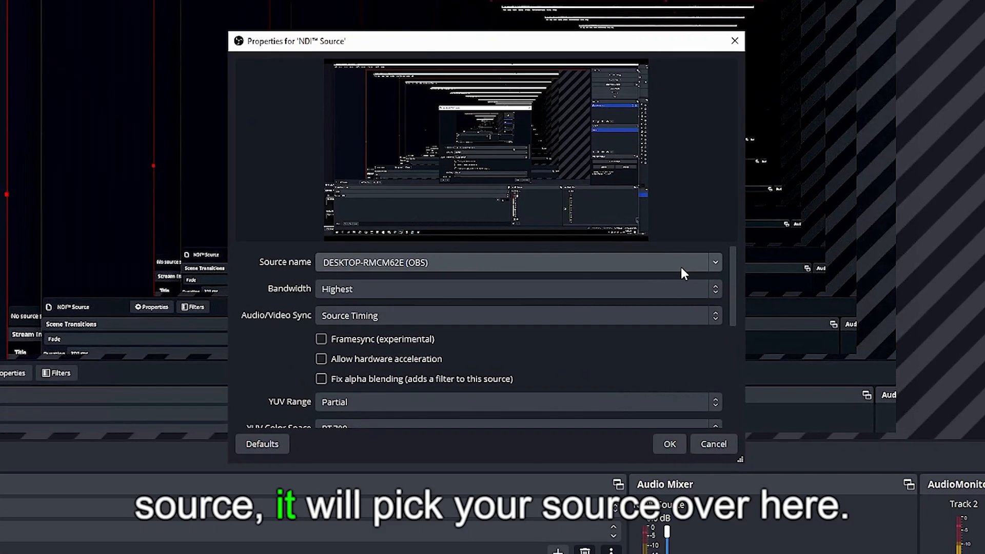
click(420, 281)
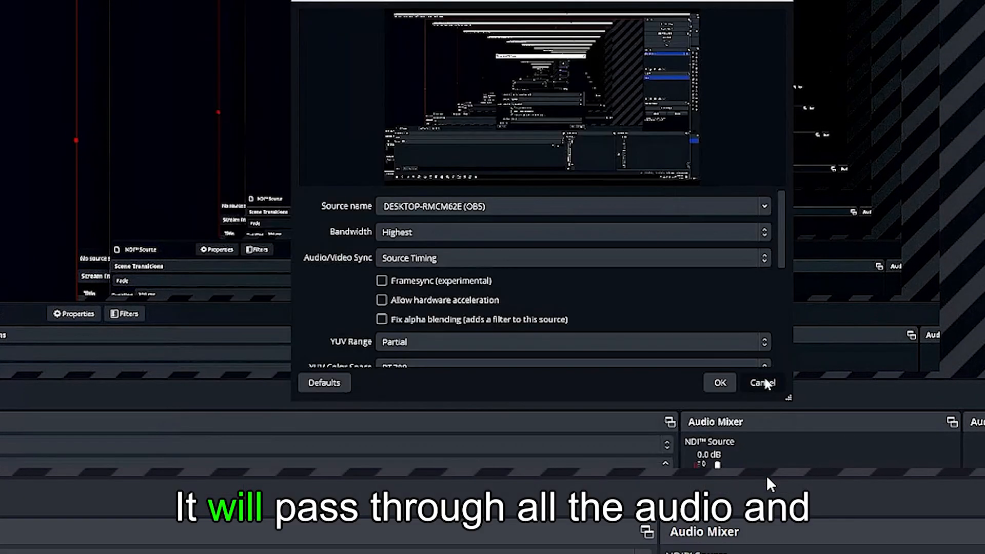
click(764, 481)
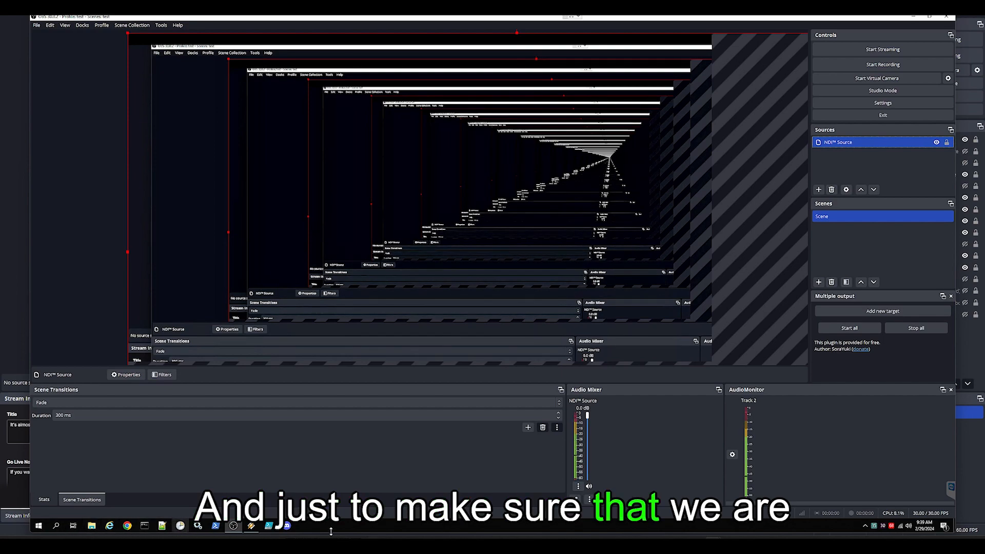
Show the OBS stats, and open TCPView to examine the network connections of obs64.exe.
click(44, 500)
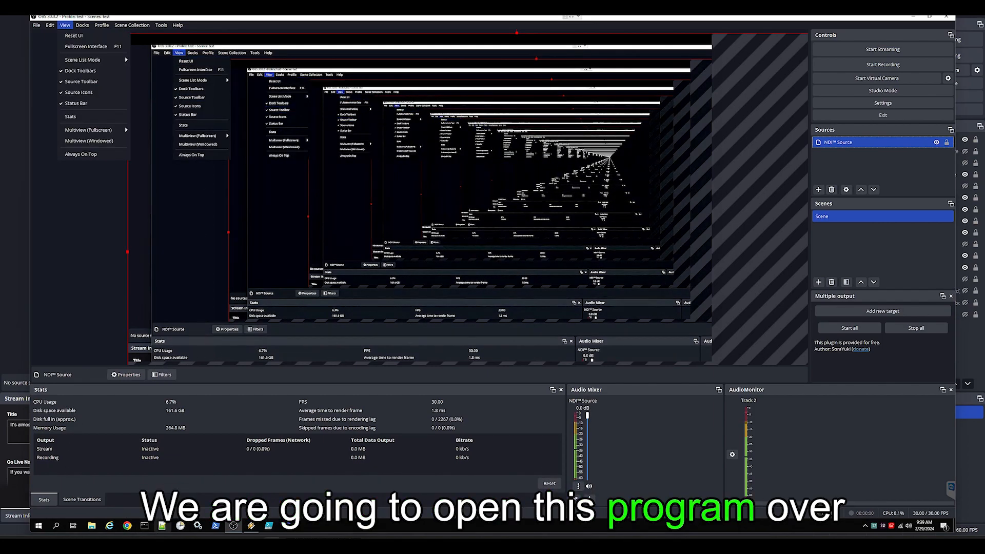
key(super)
text(tc)
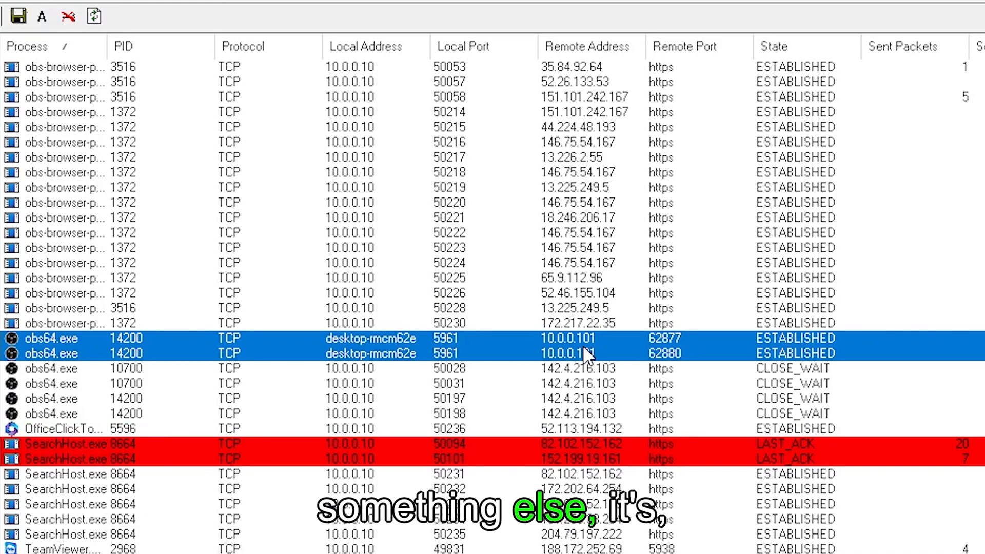
key(ctrl+r)
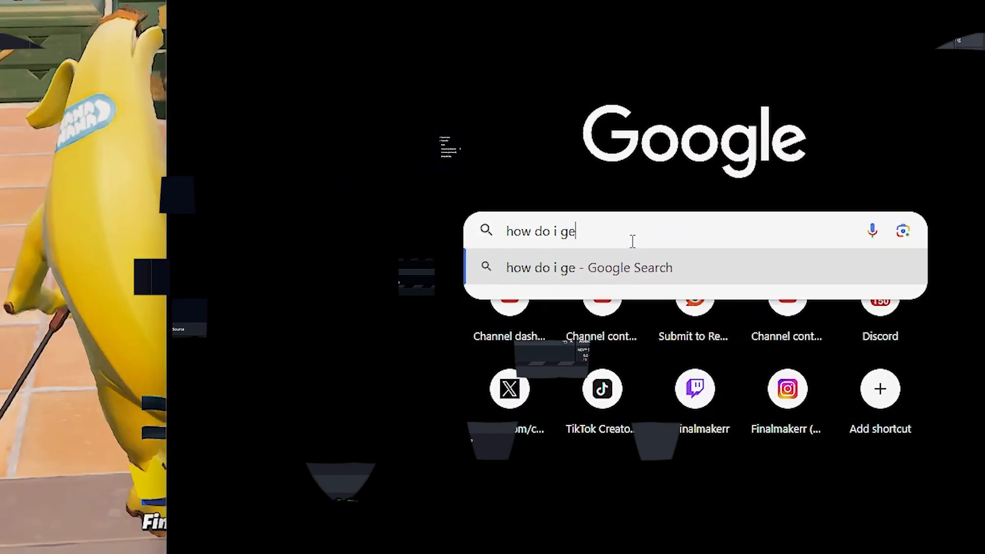
Search the web for "how do i get laid?".
text(t laid?)
key(Return)
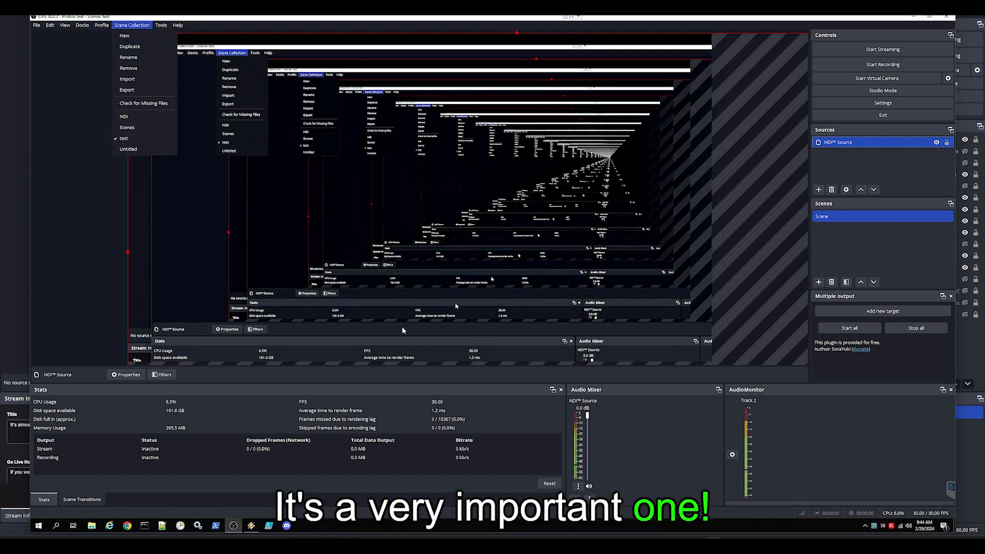
Configure the streaming PC's OBS output with 8000 Kbps video bitrate, 320 audio bitrate and the Hardware (QSV, H.264) encoder.
mouse_move(36, 26)
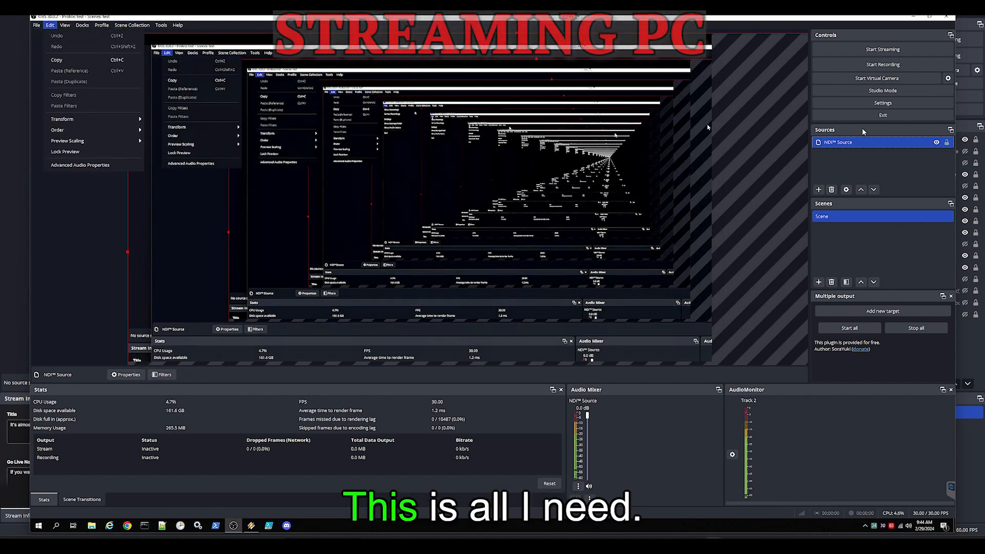
click(844, 143)
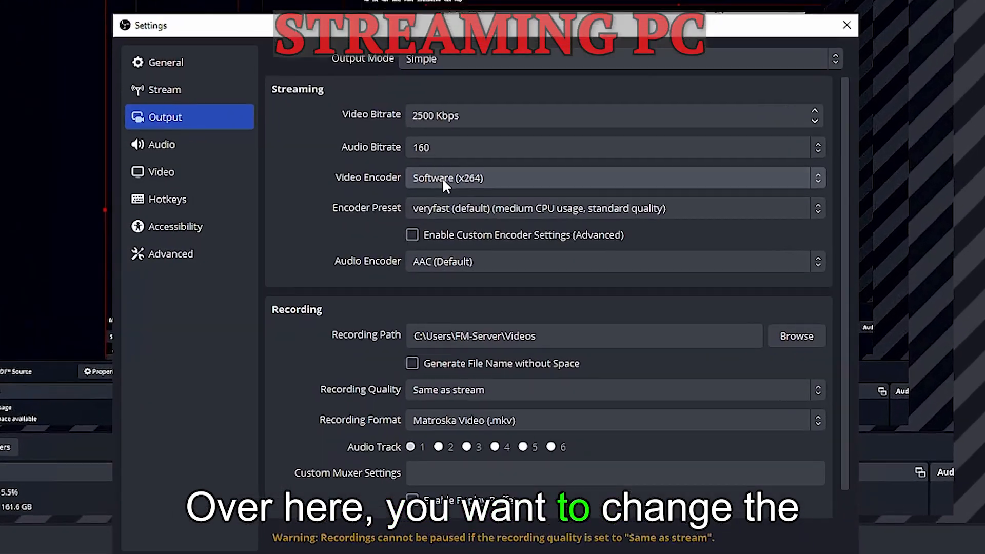
click(460, 173)
text(80)
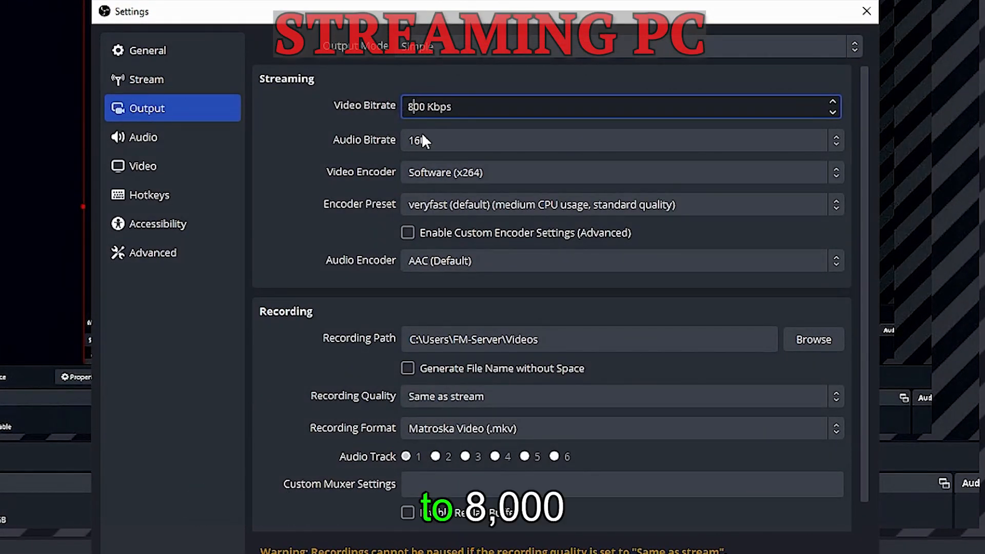
click(734, 141)
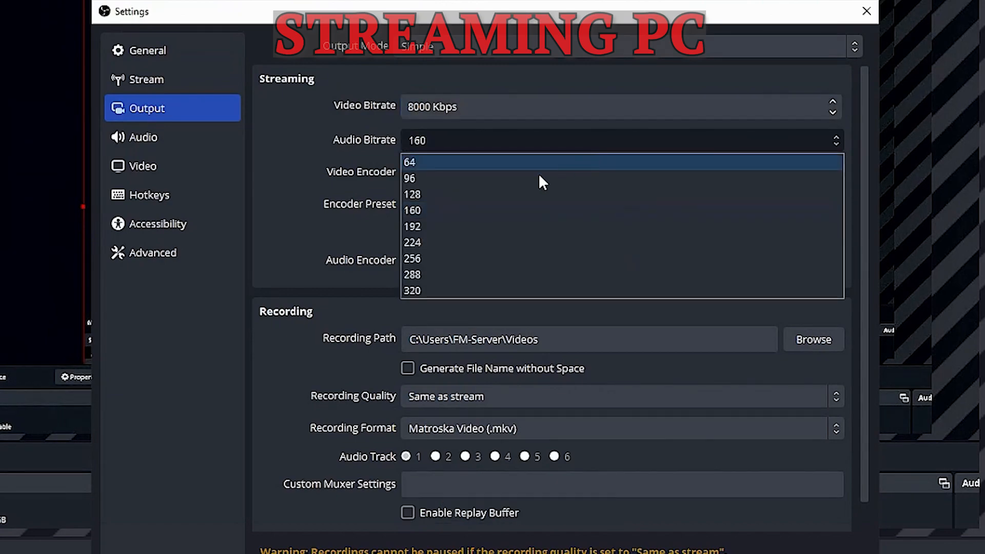
click(451, 291)
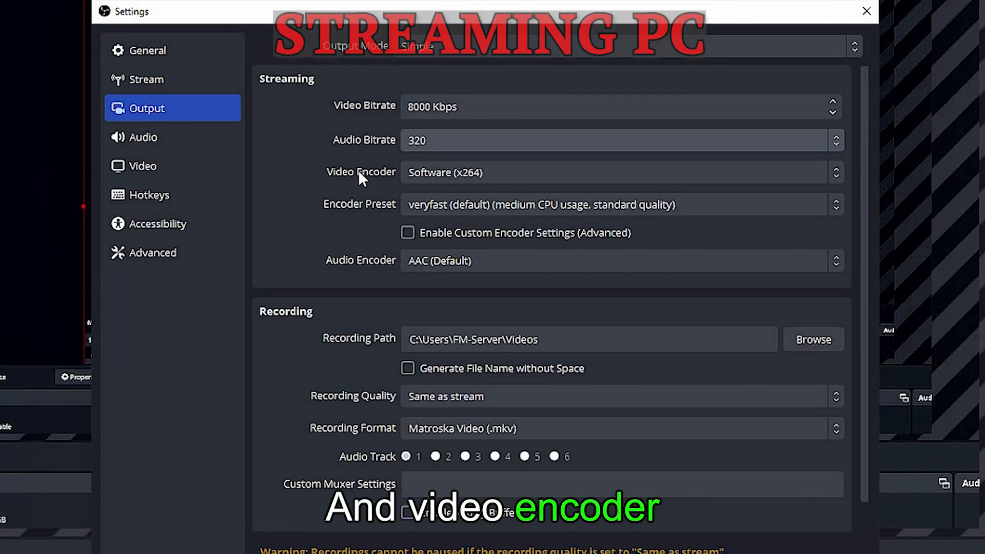
click(475, 175)
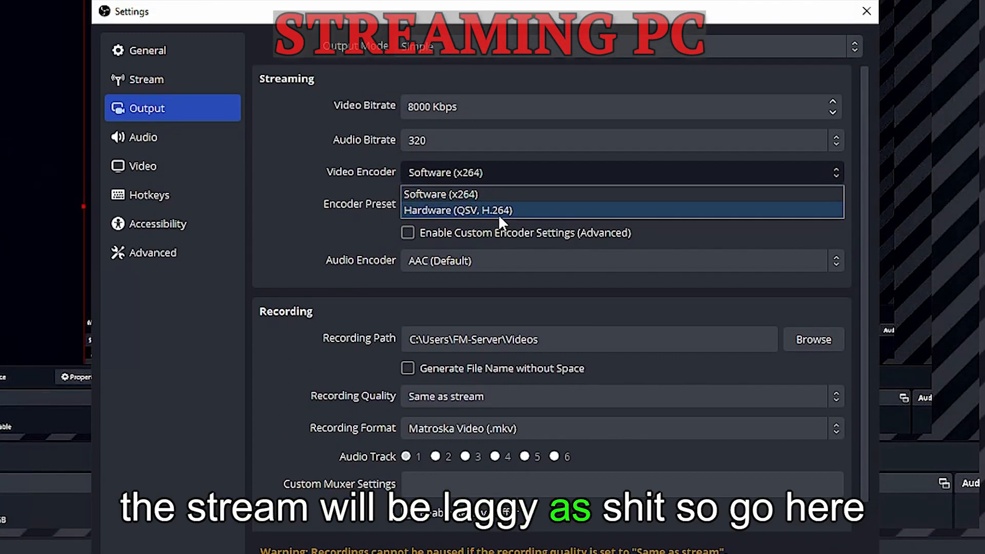
click(469, 208)
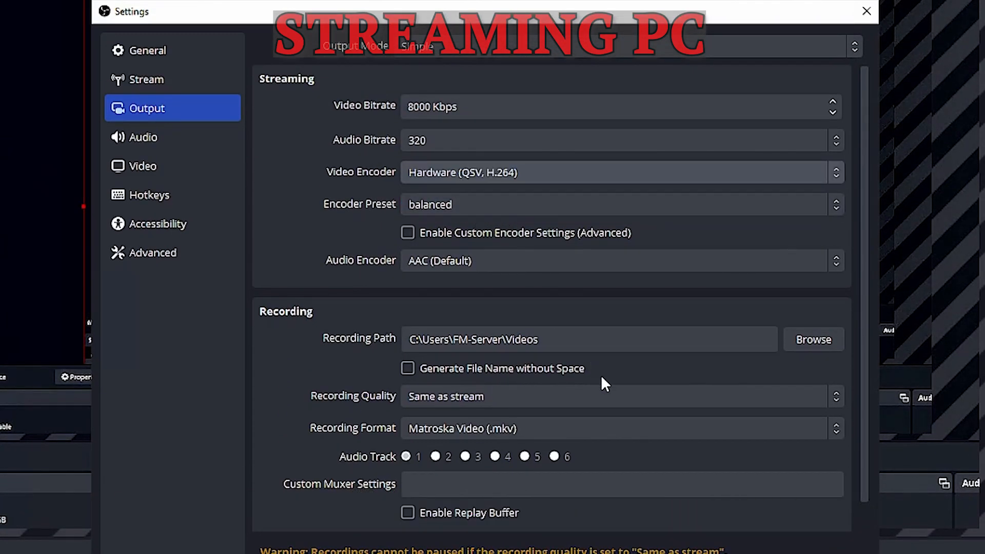
Review the audio and video settings on the streaming PC, and check the gaming PC's OBS settings for the source resolution.
click(144, 137)
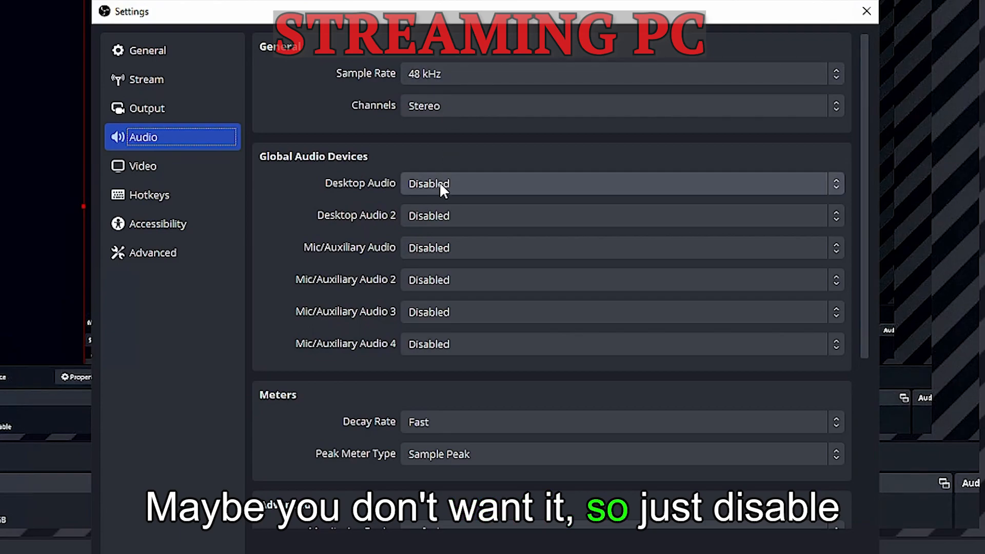
click(158, 164)
double_click(410, 46)
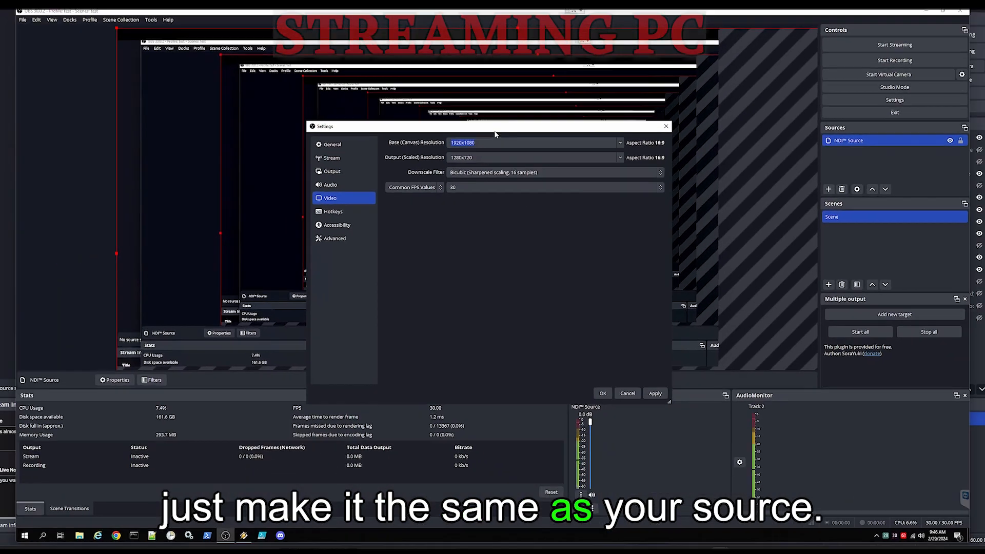
drag(496, 16, 844, 377)
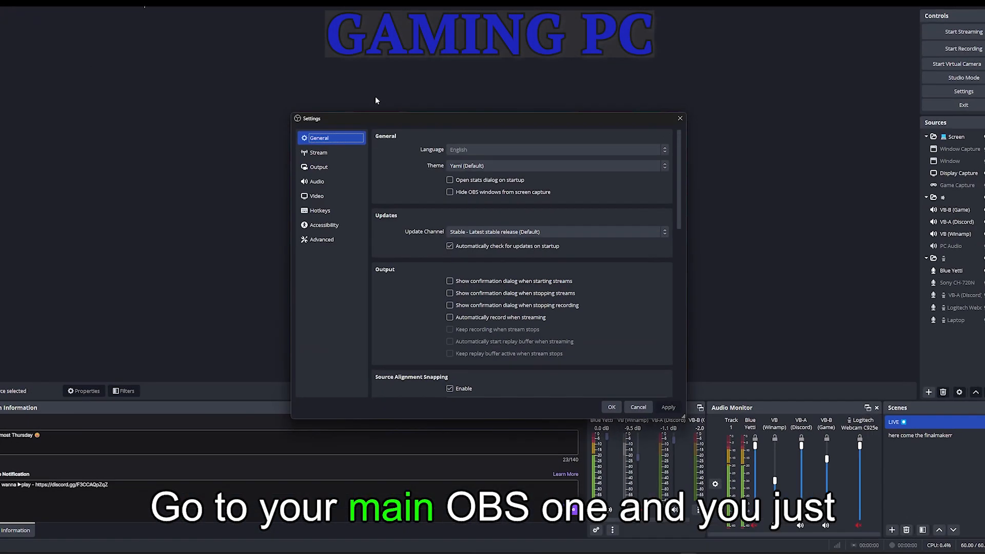
click(330, 165)
On the streaming PC, set the base canvas resolution to 2560x1440 and the scaled output resolution to 1920x1080.
click(146, 166)
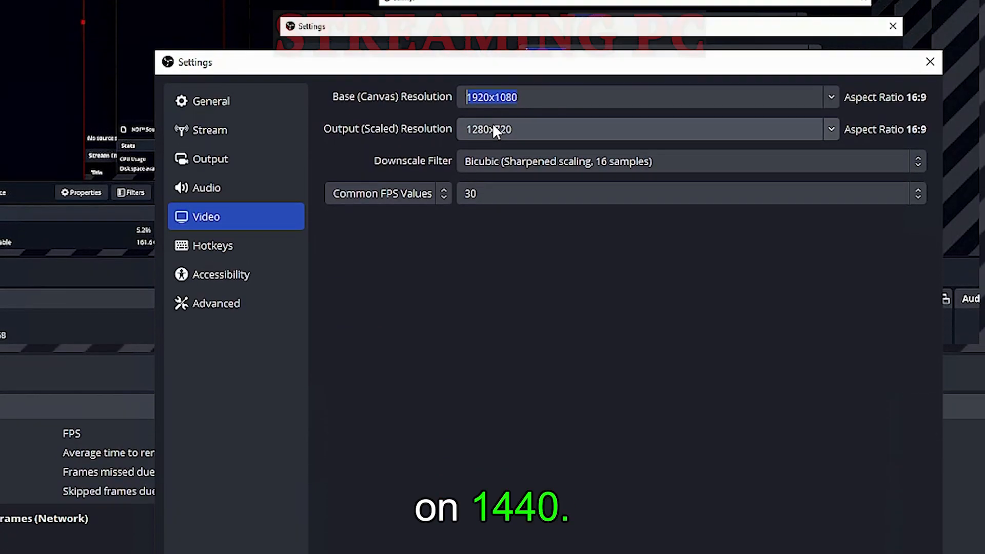
text(2560x1440)
double_click(490, 75)
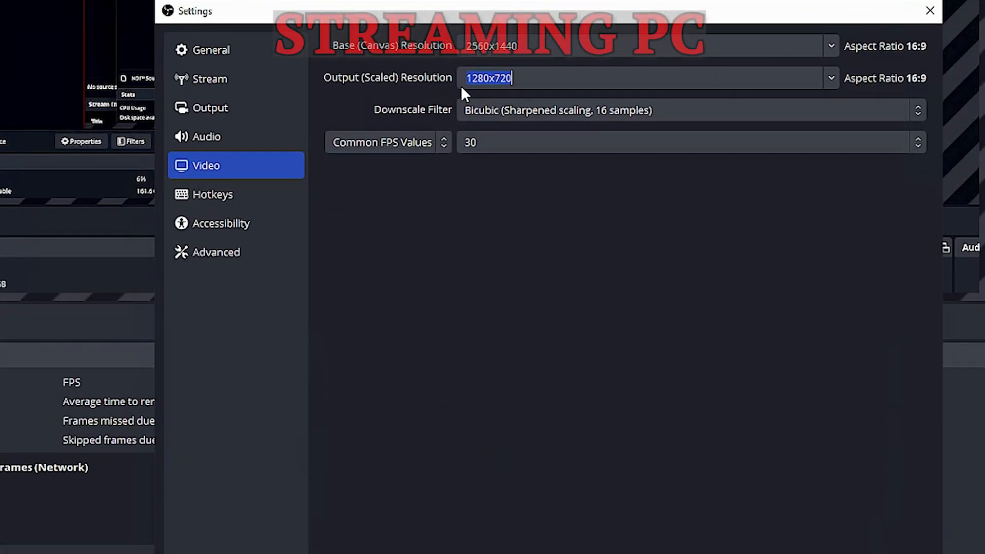
text(1920x10)
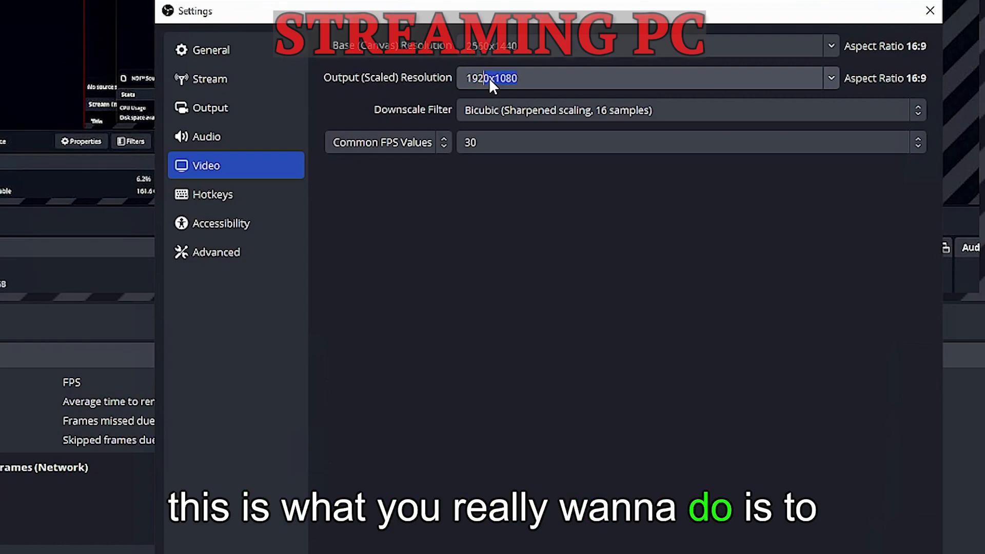
key(Return)
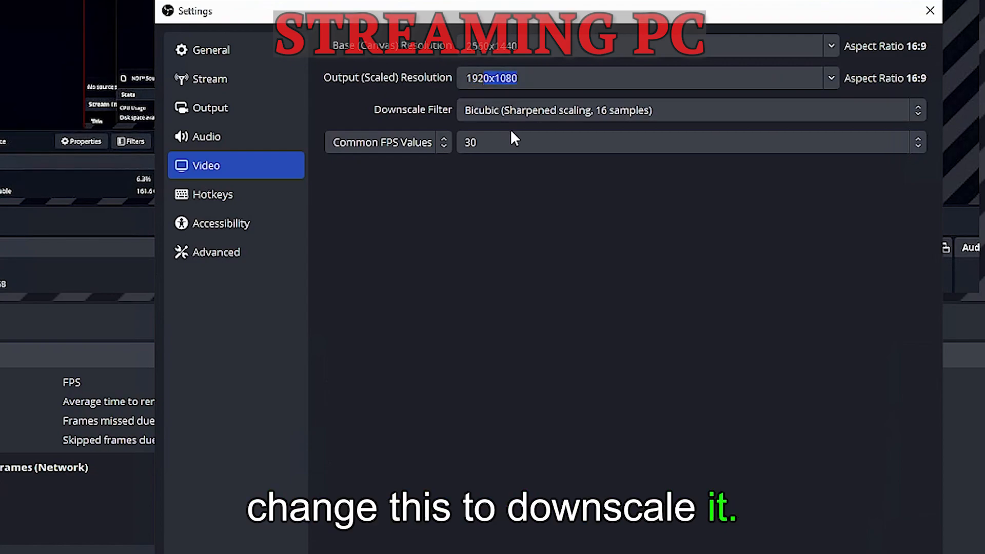
Set the common FPS value to 60 and the downscale filter to Lanczos (Sharpened scaling, 36 samples).
click(498, 142)
click(469, 308)
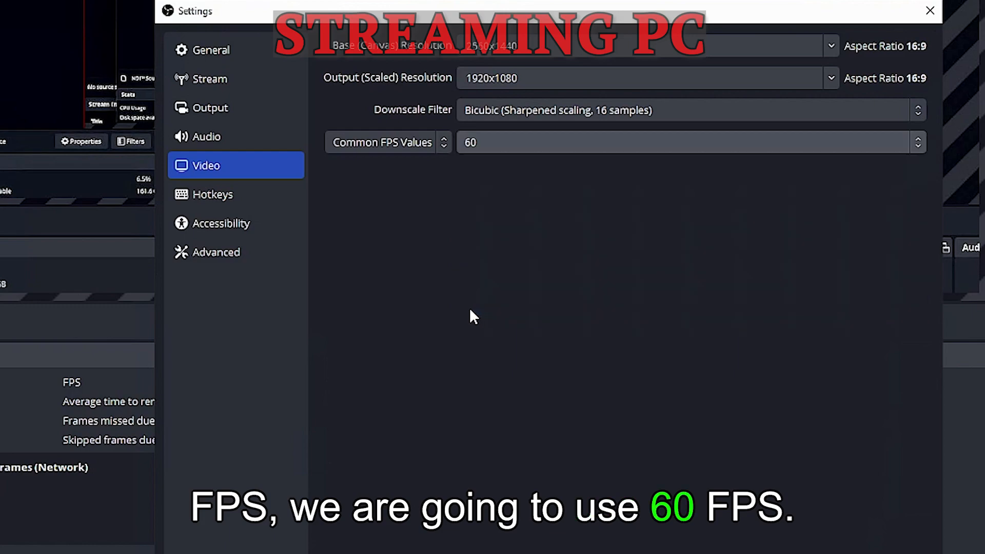
click(518, 113)
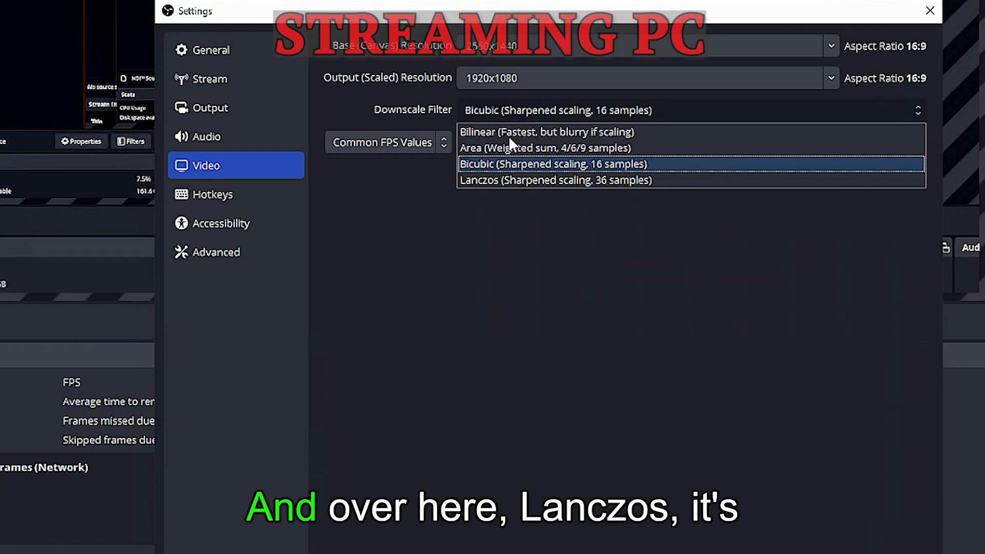
click(514, 183)
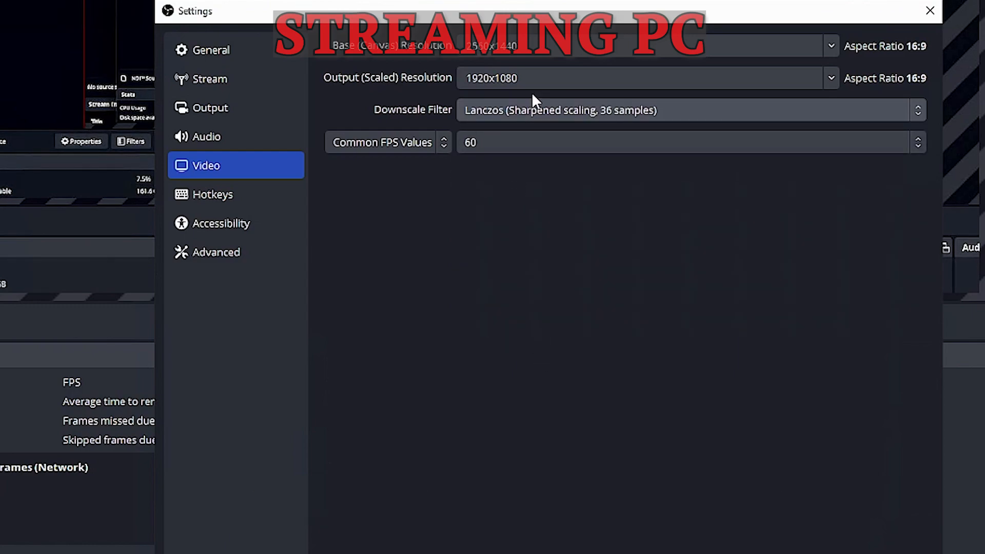
Look through the Accessibility and Advanced settings, and confirm the streaming PC's settings.
click(222, 223)
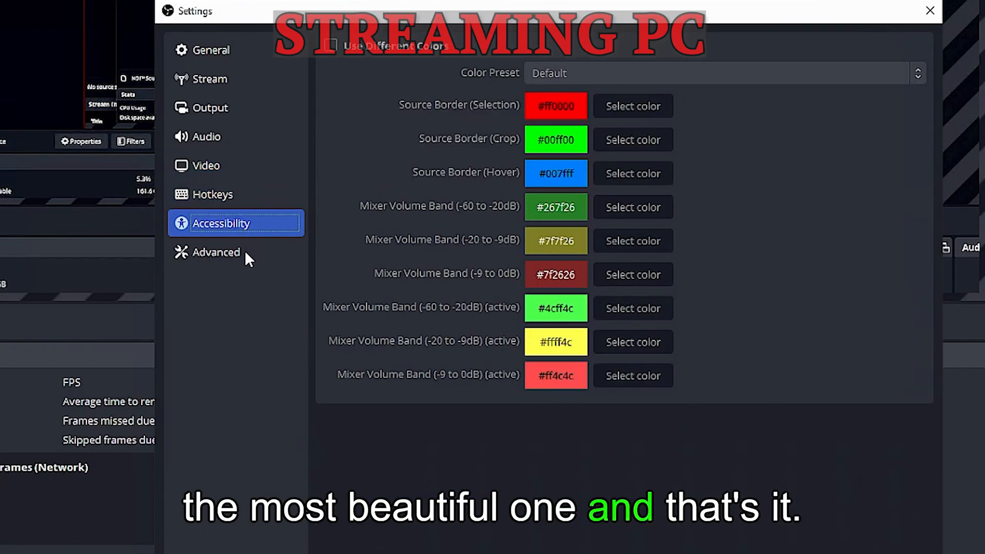
click(247, 250)
drag(927, 169, 957, 453)
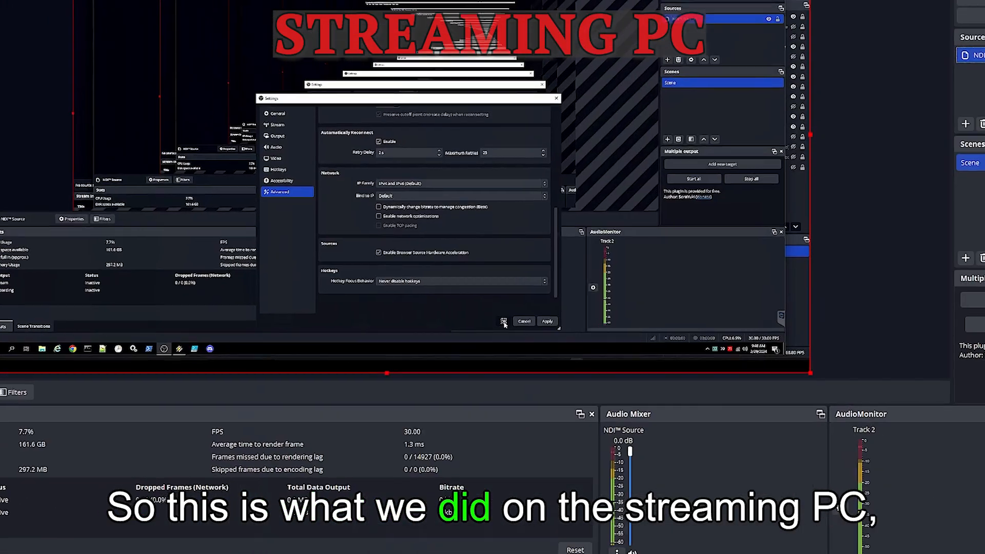
click(504, 322)
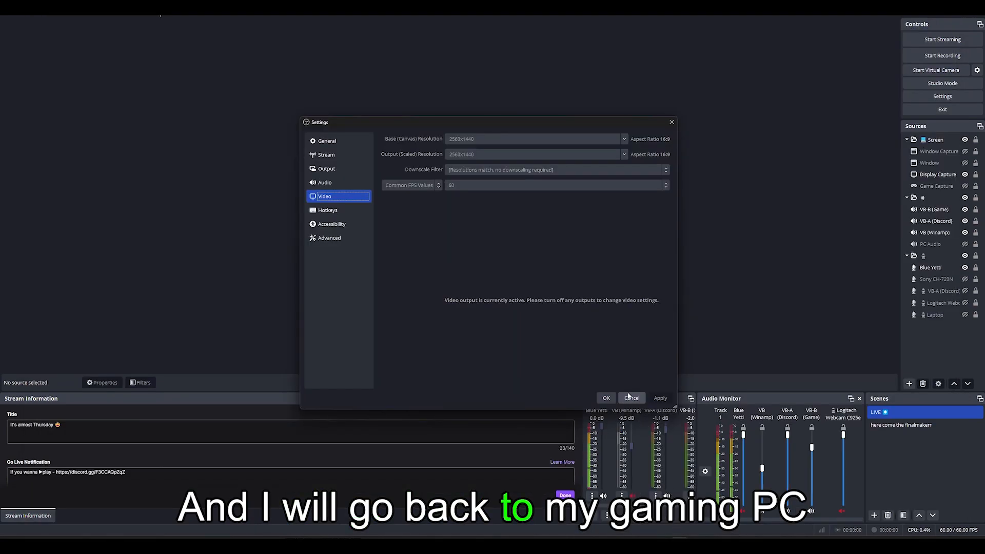
On the gaming PC, dismiss the OBS settings without saving and switch to the test profile.
click(629, 398)
mouse_move(80, 16)
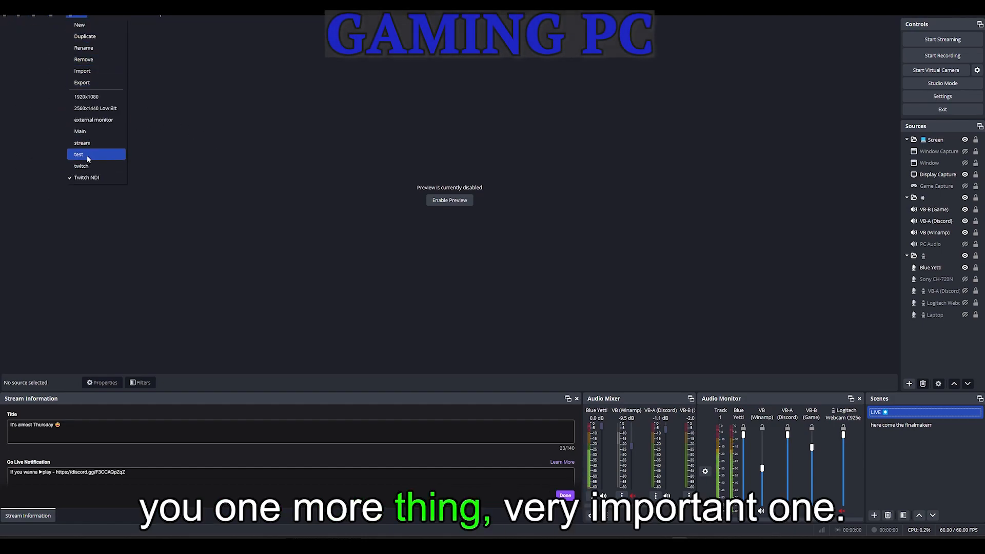
click(89, 143)
In the gaming PC's output settings, set the streaming video bitrate to 8000 Kbps and the audio bitrate to 320.
click(7, 15)
click(27, 48)
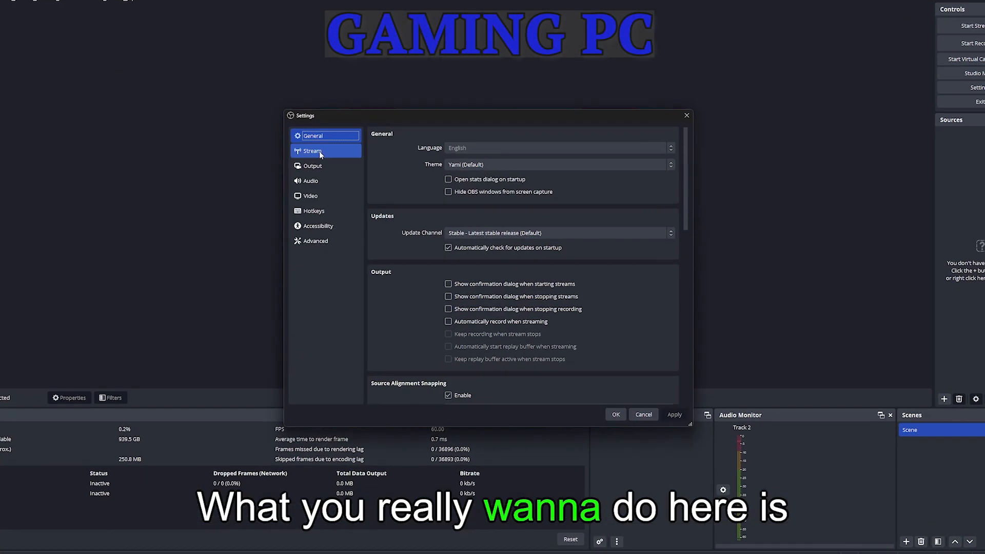
click(316, 152)
click(338, 166)
click(413, 99)
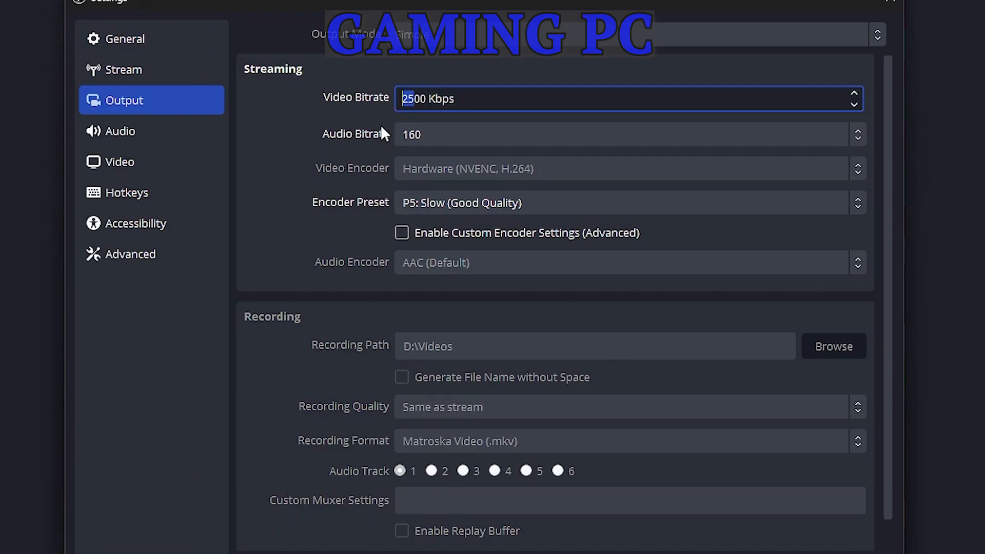
text(8000 Kbps)
click(452, 138)
click(430, 293)
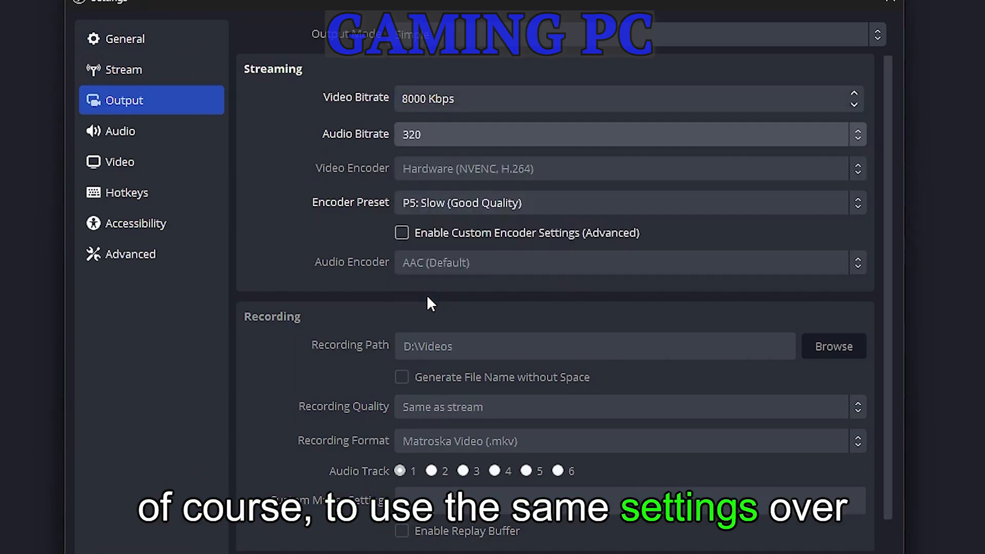
In the audio settings, set the Desktop Audio device to Disabled.
click(132, 128)
click(429, 181)
click(418, 205)
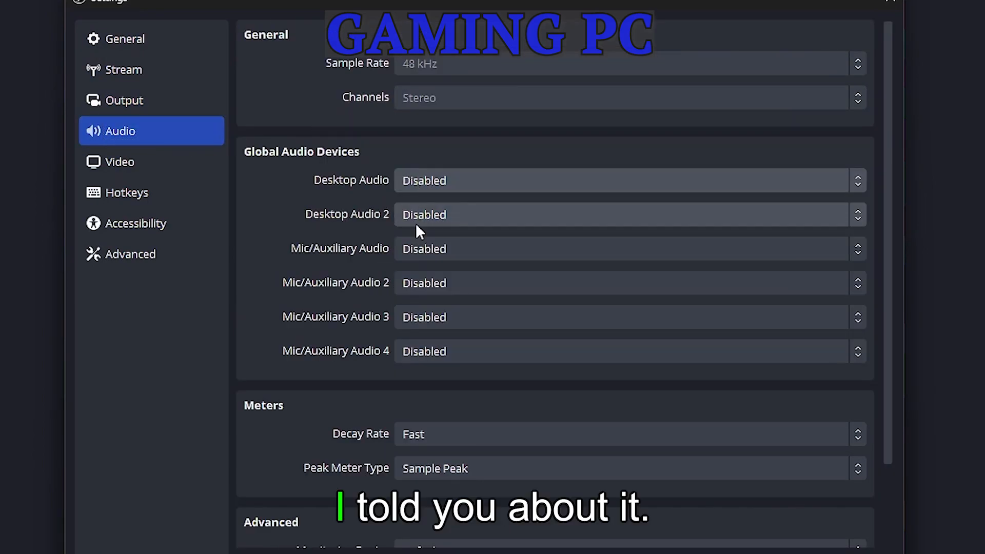
Look through the Output, Video, Accessibility and Advanced settings on the gaming PC, and close them without saving.
click(169, 105)
click(186, 126)
click(156, 151)
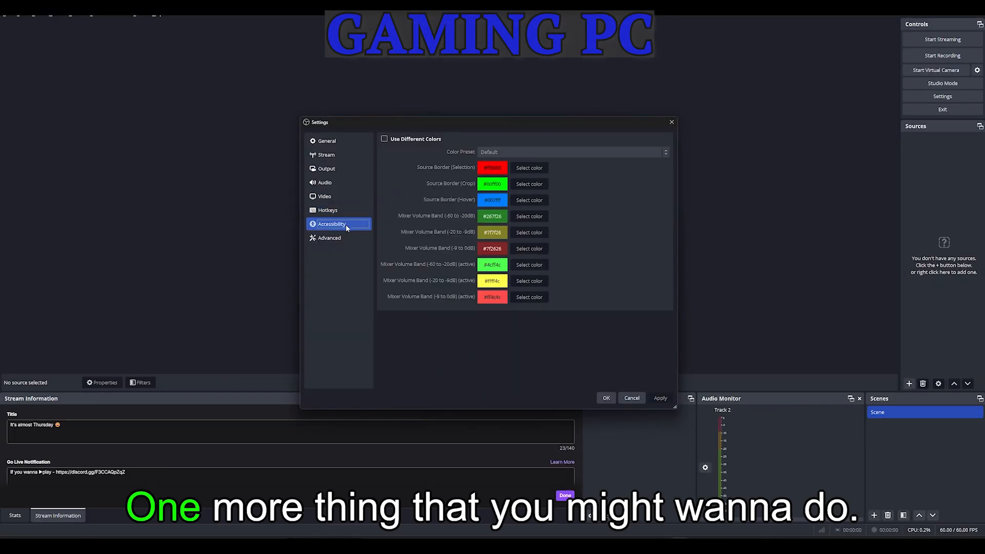
key(Down)
click(632, 399)
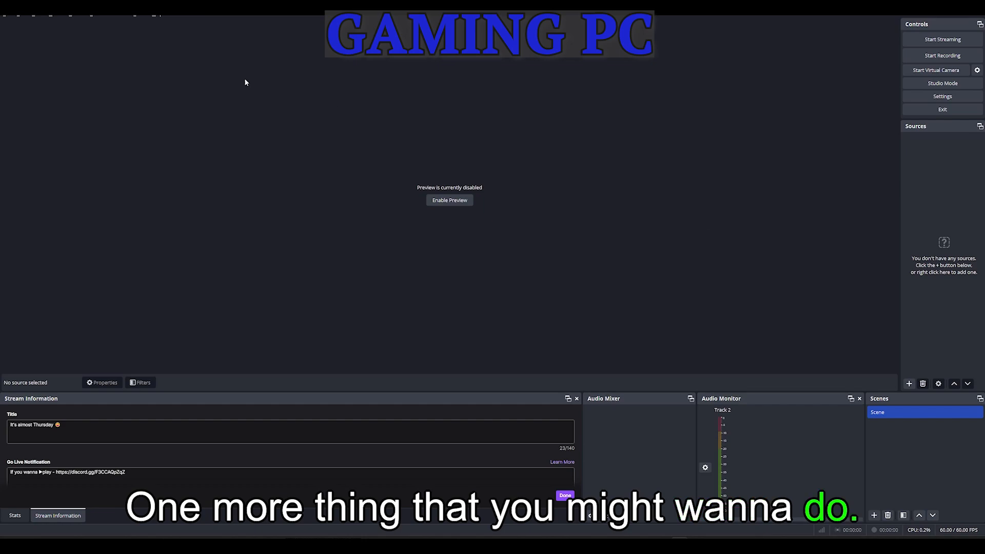
Load the earlier gaming PC setup and go through its webcam, microphone, audio and browser sources.
click(77, 16)
click(110, 132)
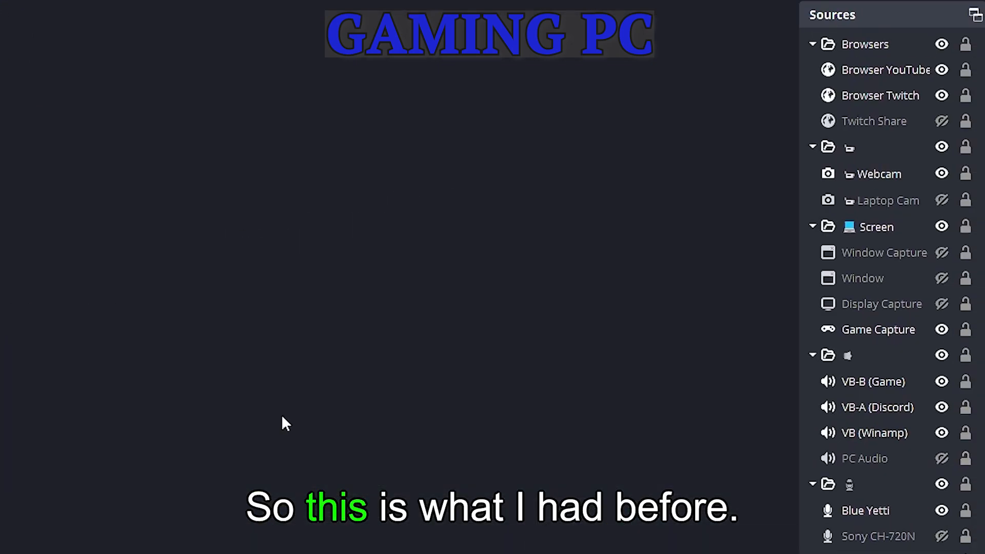
click(875, 173)
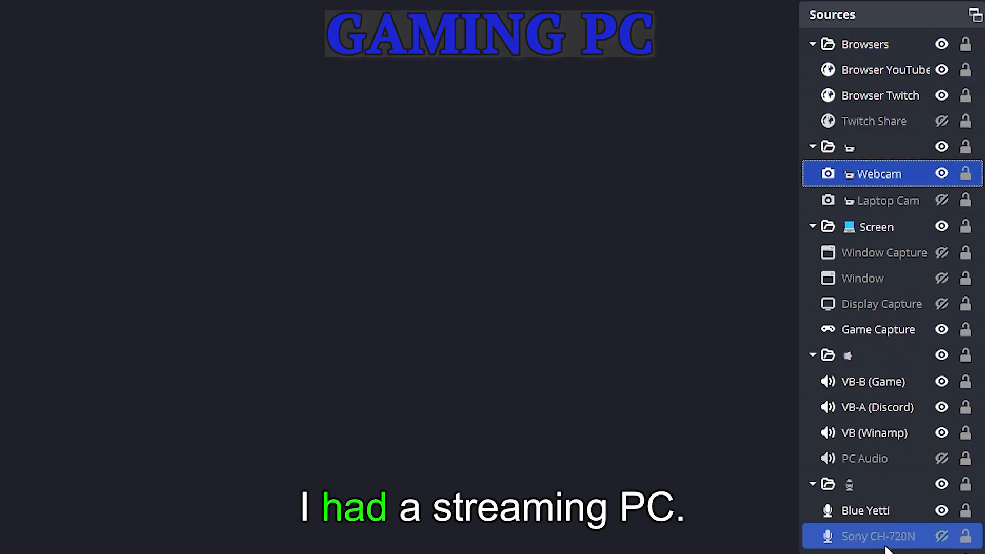
click(866, 511)
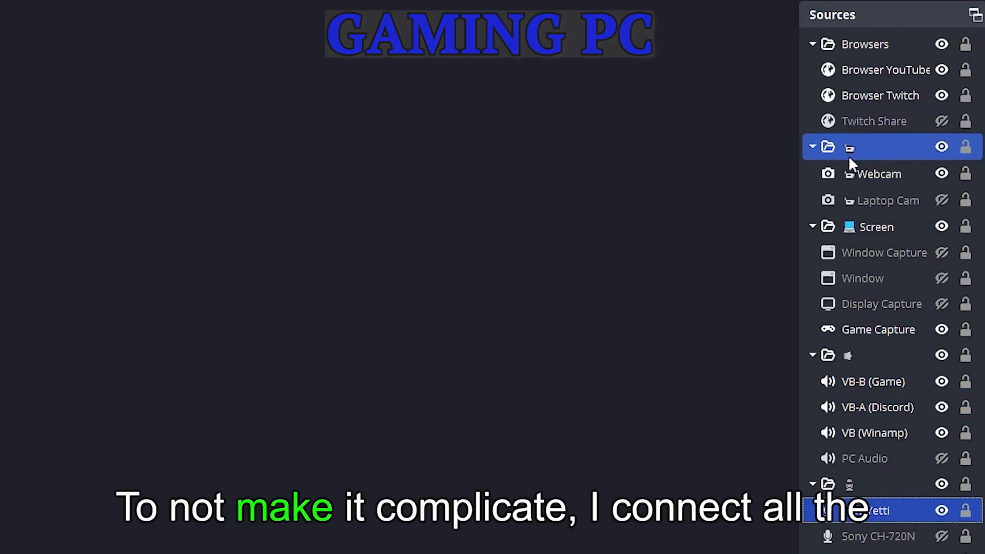
click(848, 480)
click(866, 355)
click(860, 198)
click(869, 172)
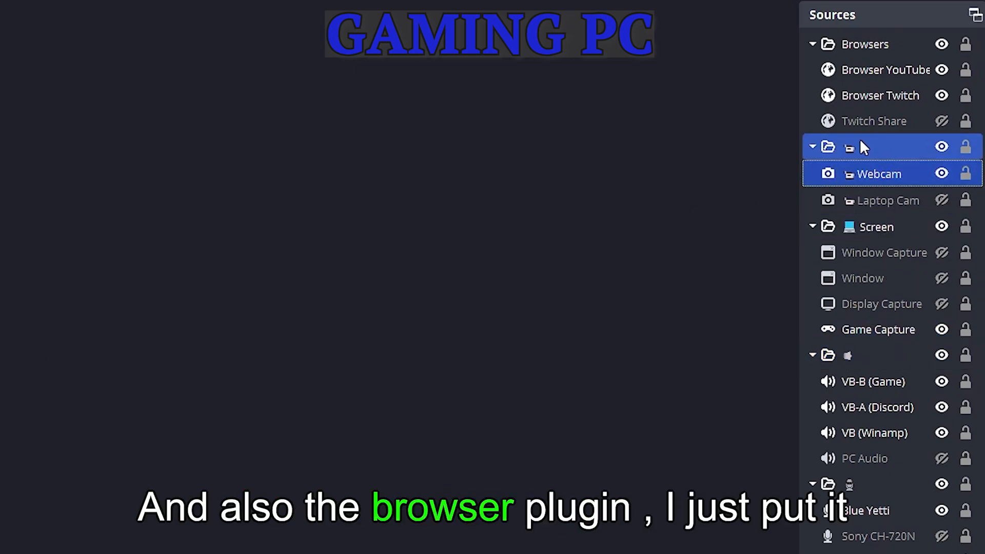
click(878, 75)
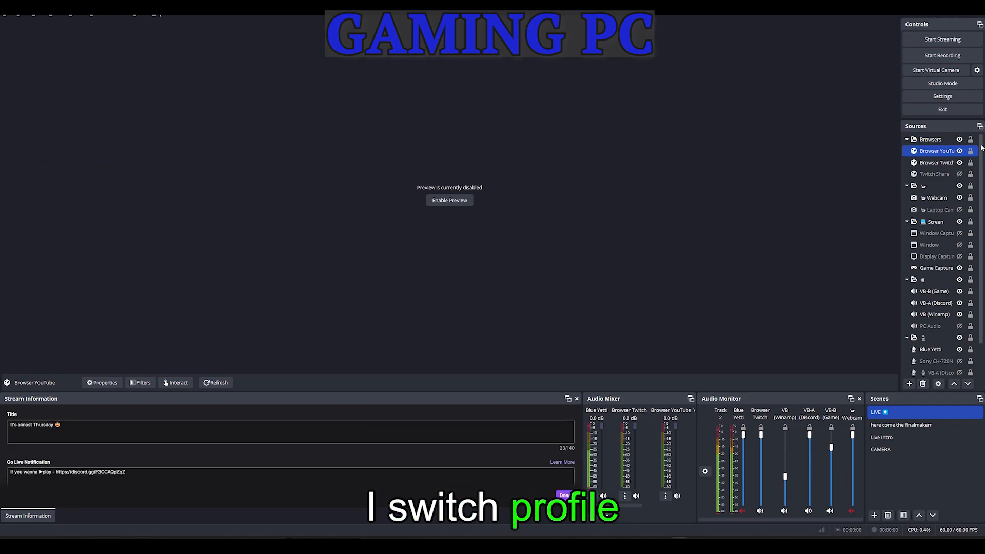
Switch the gaming PC from the earlier setup to its dual-PC streaming profile and check its sources.
click(73, 16)
click(119, 109)
click(861, 275)
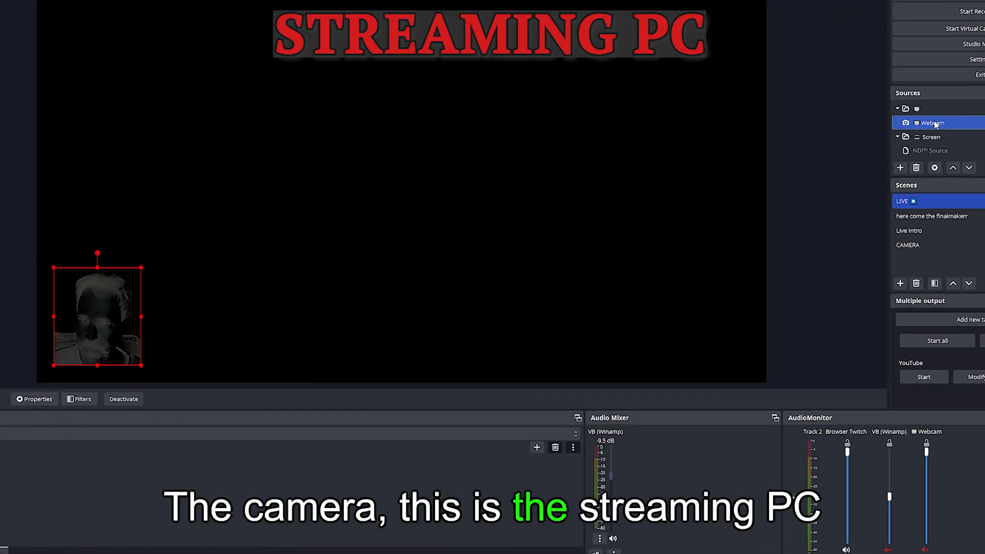
On the streaming PC, review the NDI Source properties, pick DESKTOP-RMCM62E (OBS) as source name, and close without saving.
scroll(938, 129, down, 1)
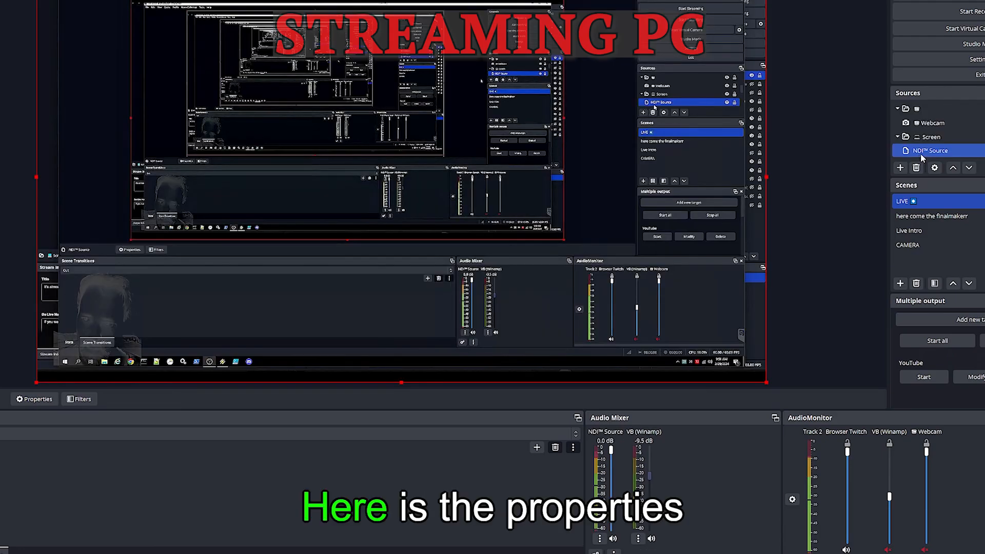
right_click(919, 141)
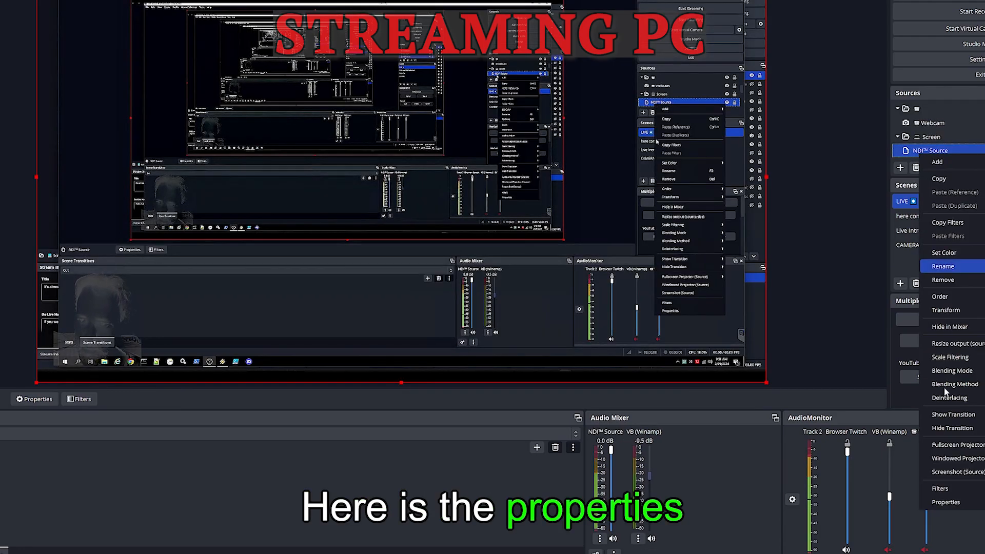
click(962, 504)
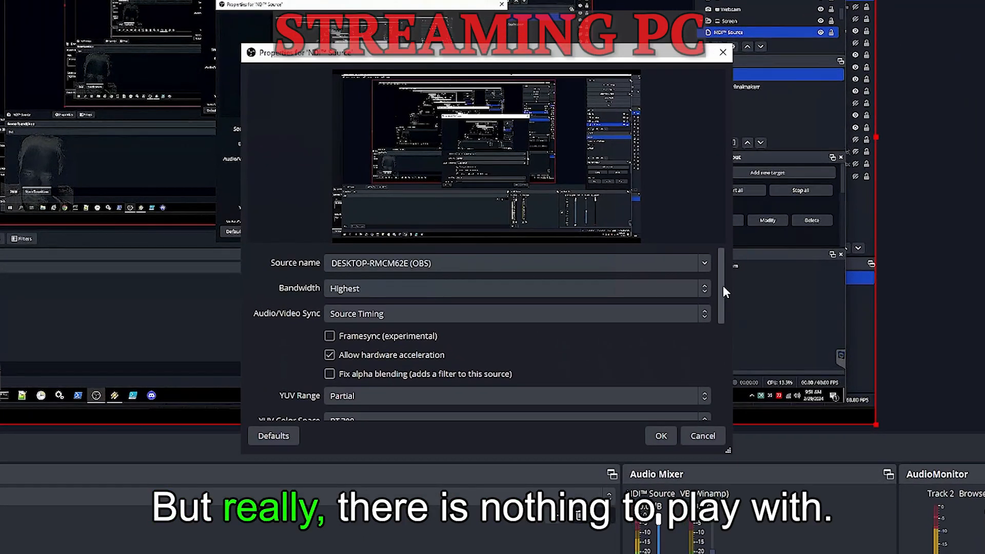
drag(676, 284, 685, 360)
drag(734, 384, 753, 266)
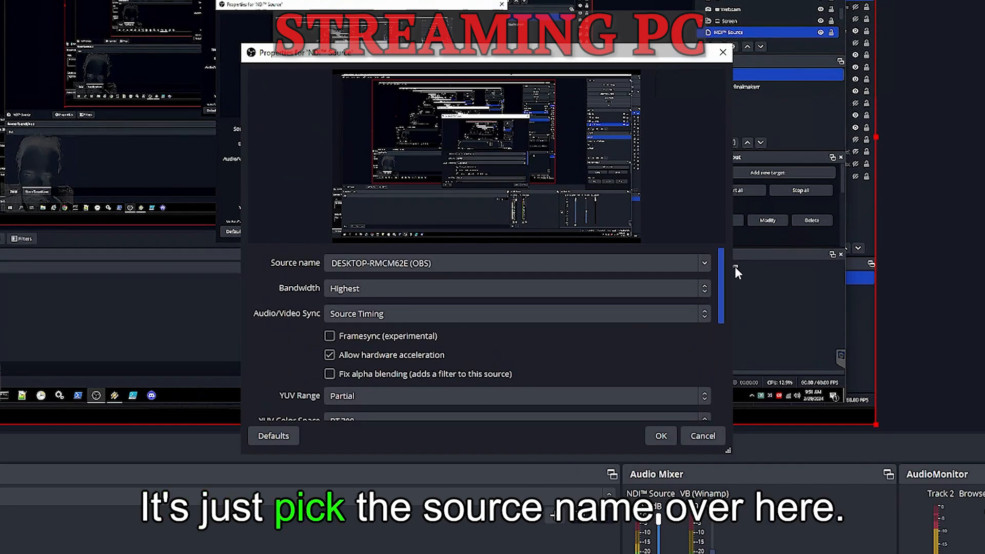
click(704, 263)
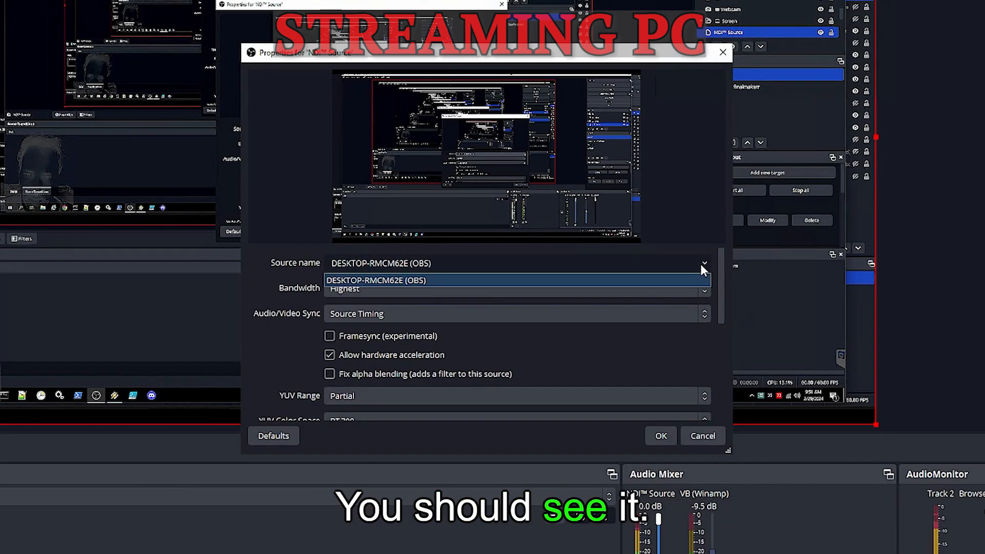
click(381, 285)
click(700, 441)
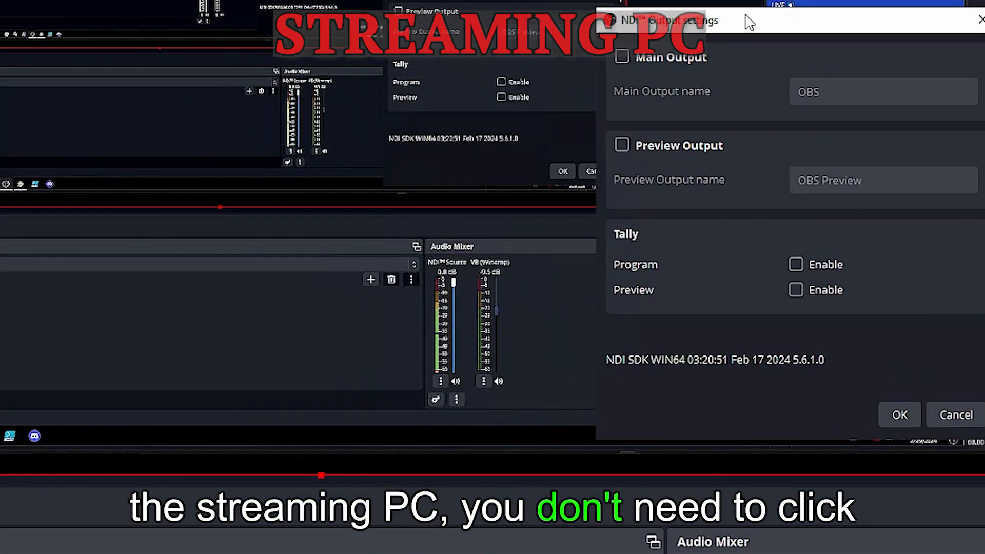
In the streaming PC's NDI output settings, check that Main Output is left disabled and dismiss the settings.
click(625, 55)
click(627, 58)
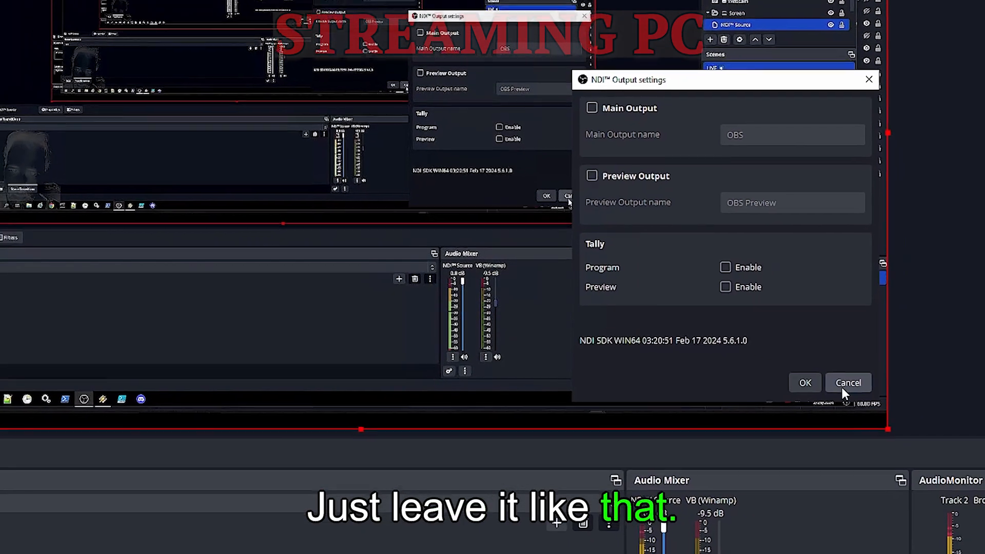
click(950, 419)
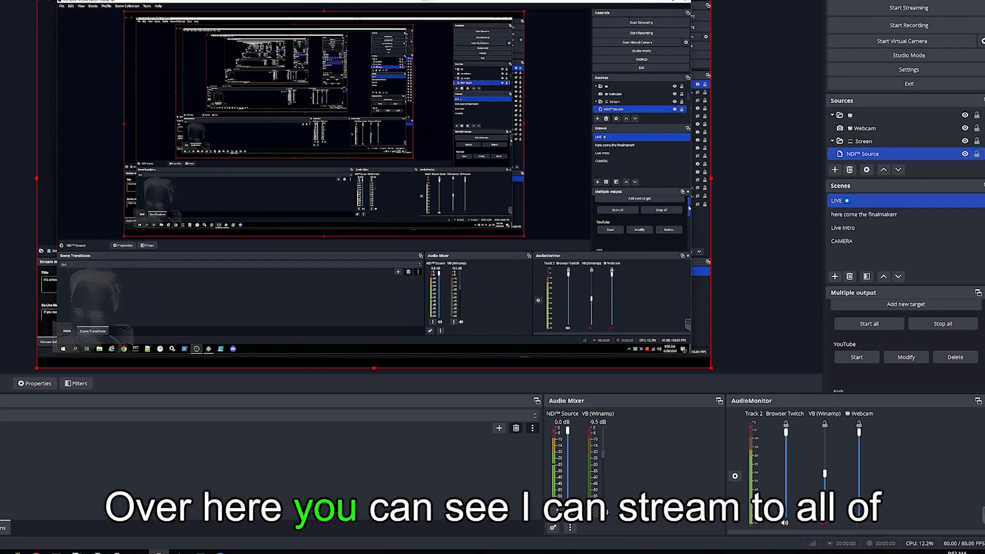
Look through the streaming targets listed under Multiple output on the streaming PC.
drag(952, 315, 952, 325)
drag(972, 281, 978, 389)
drag(905, 347, 913, 381)
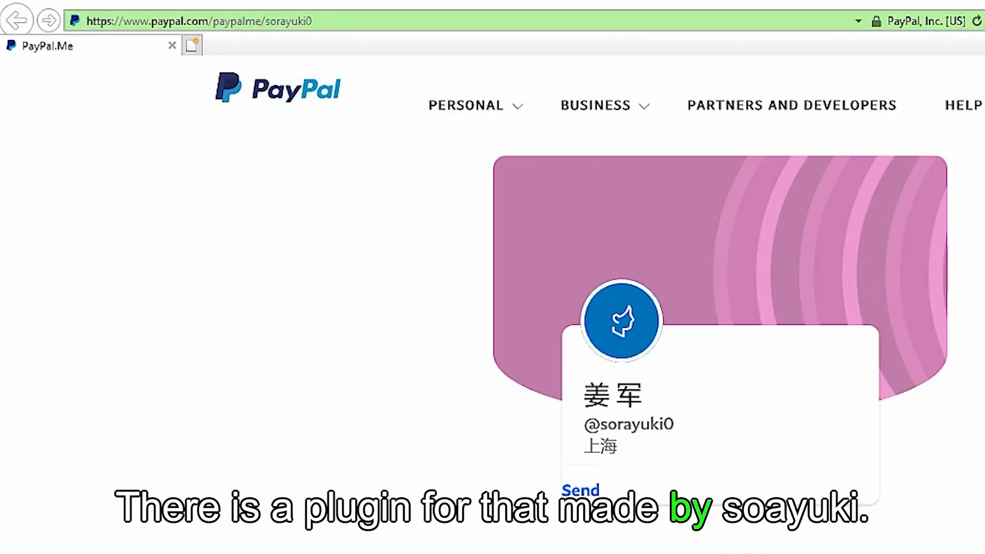
Search the web for the sorayuki plugin and review the obs-multi-rtmp release page's download options on GitHub.
click(723, 21)
text(sorayuki plugin)
key(Return)
click(373, 288)
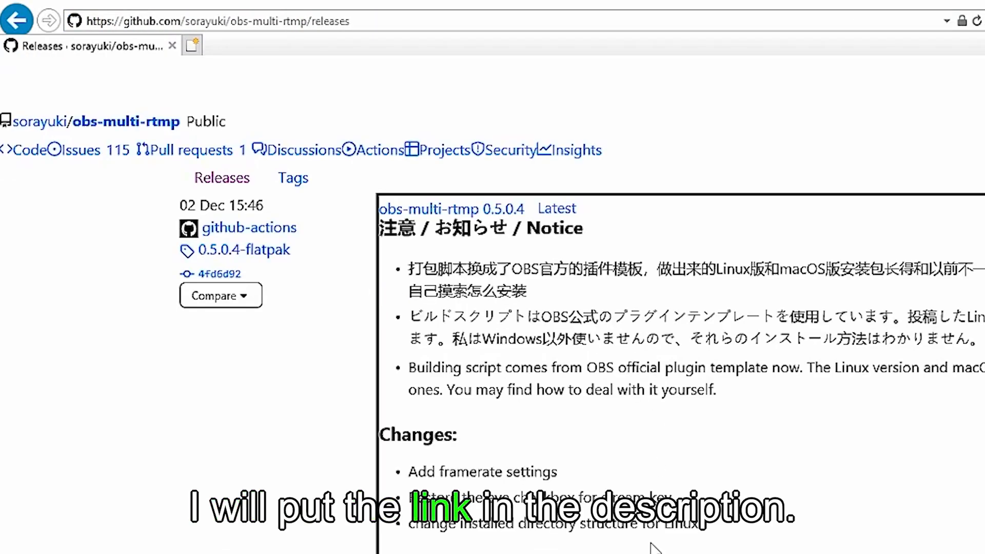
scroll(650, 544, down, 6)
scroll(650, 543, down, 14)
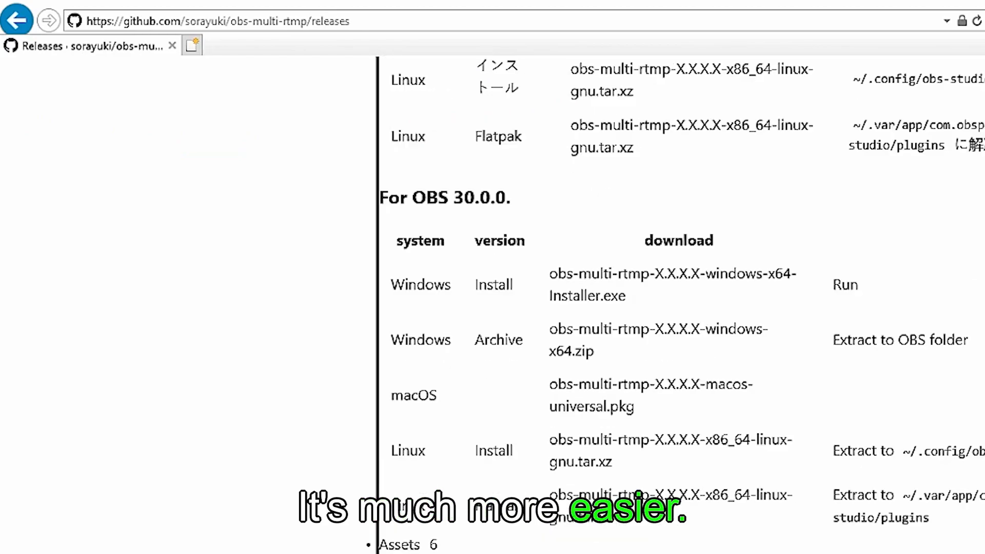
scroll(651, 544, up, 20)
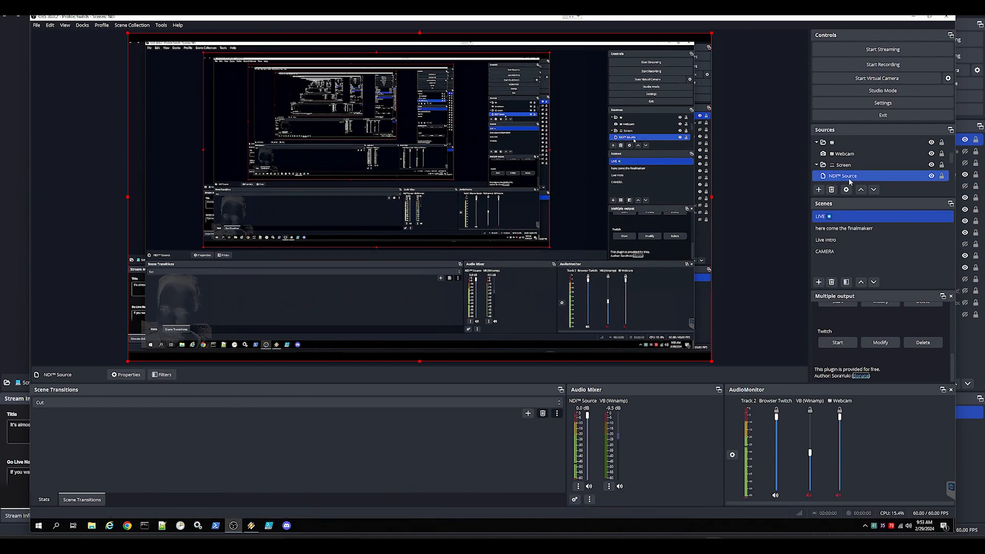
Return to OBS on the streaming PC and start a new streaming target under Multiple output.
click(81, 27)
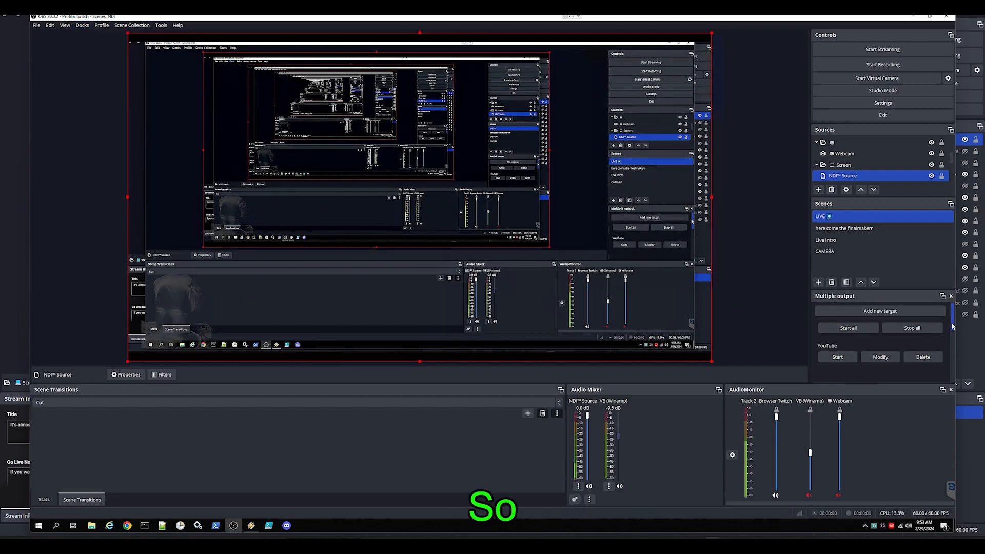
drag(952, 326, 955, 331)
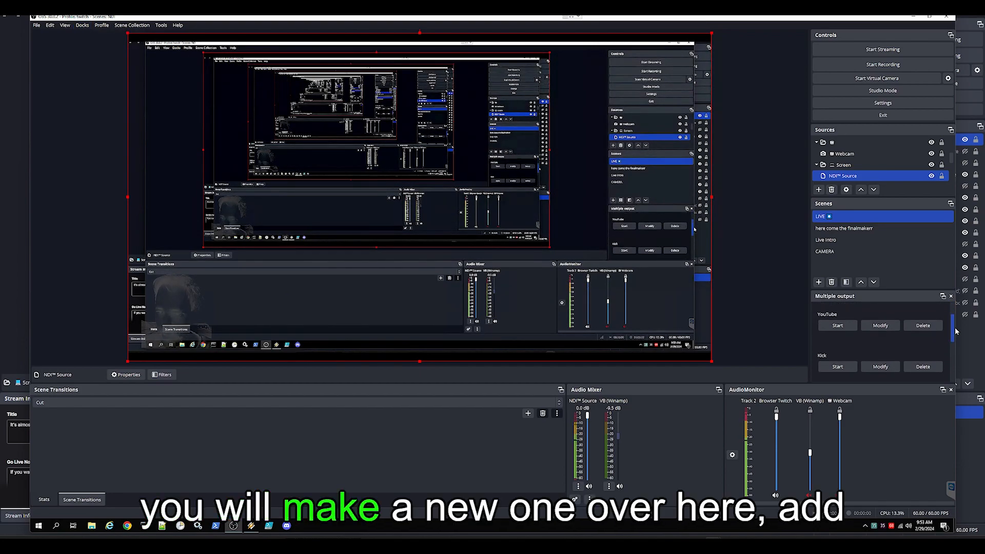
scroll(950, 332, up, 3)
click(867, 309)
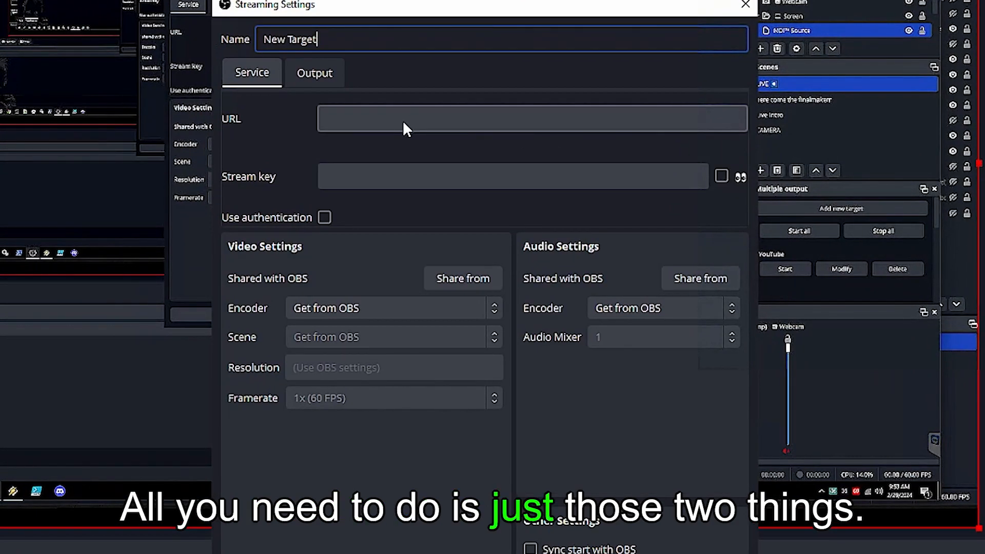
Name the new target "Kick stream" and go to its empty URL and stream key fields.
click(432, 162)
click(362, 177)
click(354, 121)
triple_click(334, 38)
text(Kick stream)
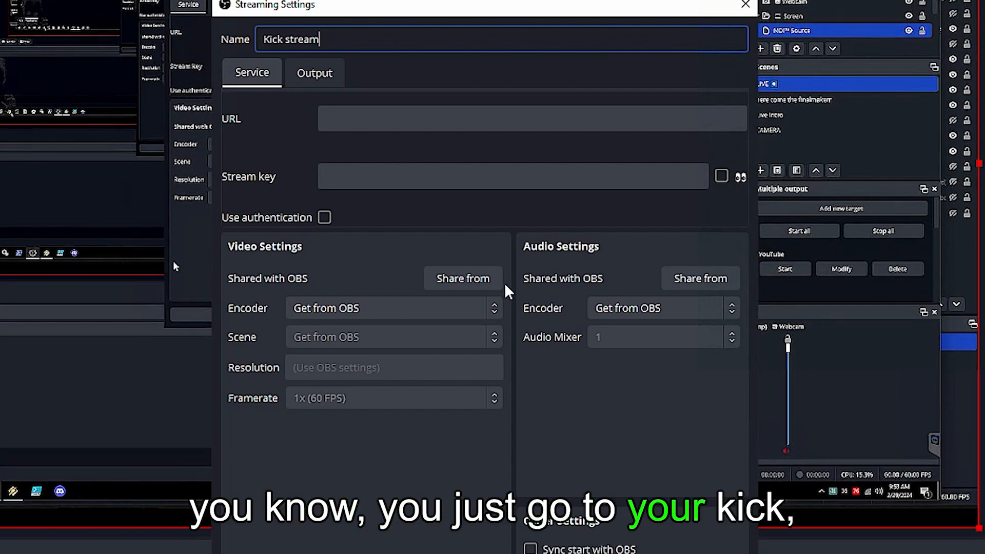
click(402, 121)
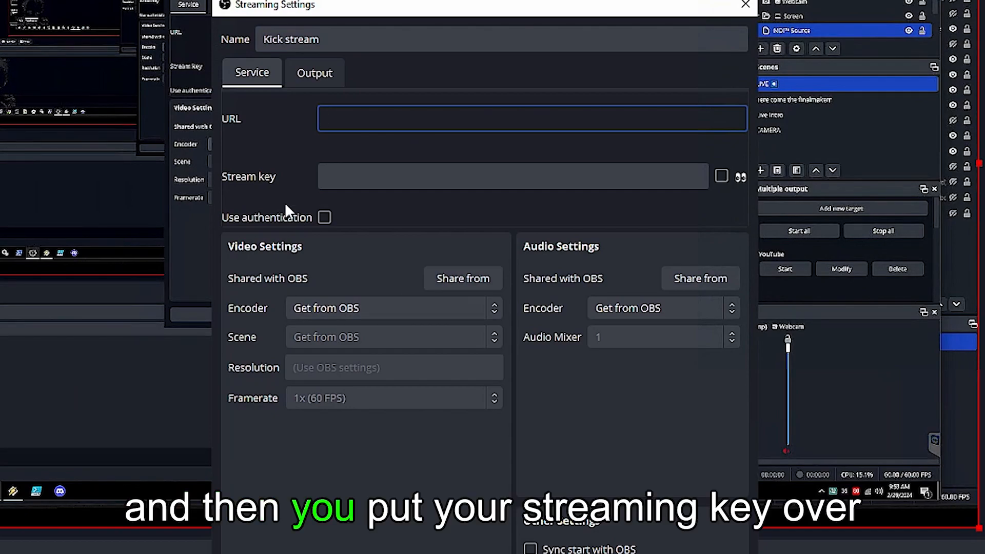
click(432, 177)
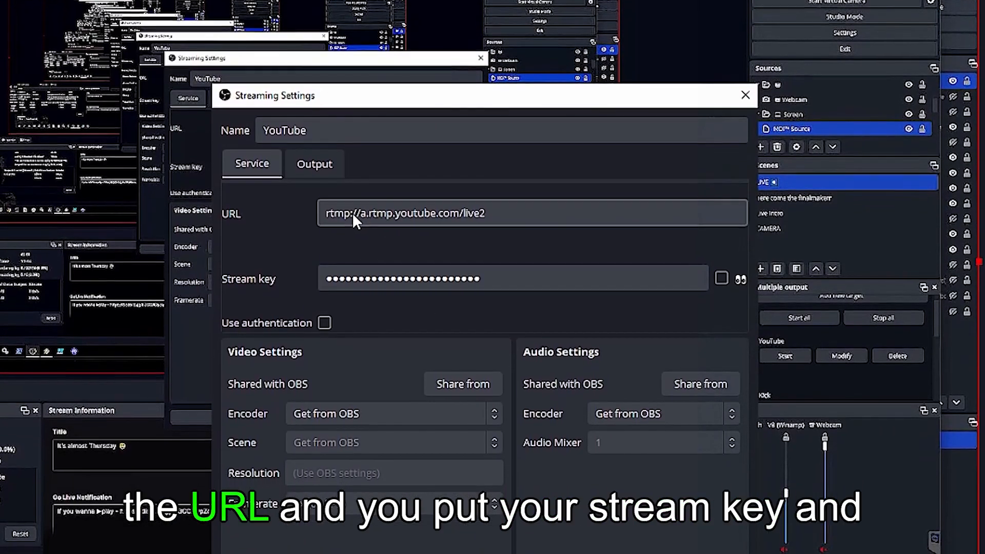
Check the URL and stream key fields of the existing YouTube, Kick and Twitch targets, leaving them unchanged.
click(352, 241)
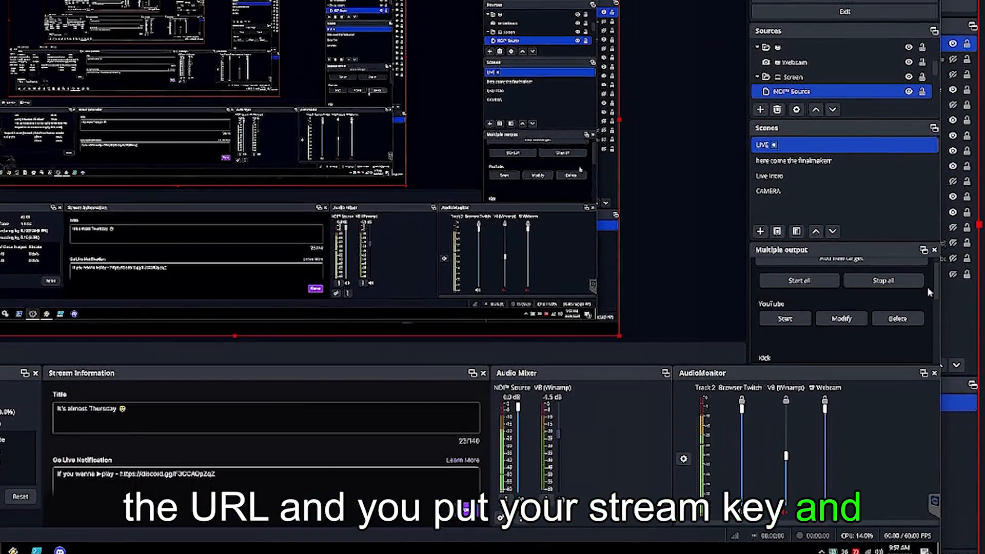
scroll(941, 290, down, 2)
click(839, 299)
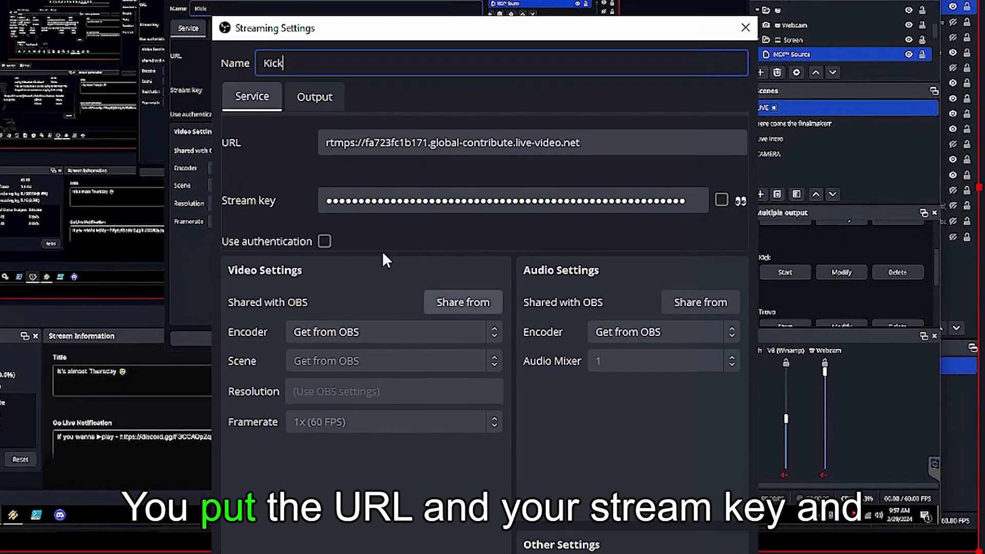
click(367, 133)
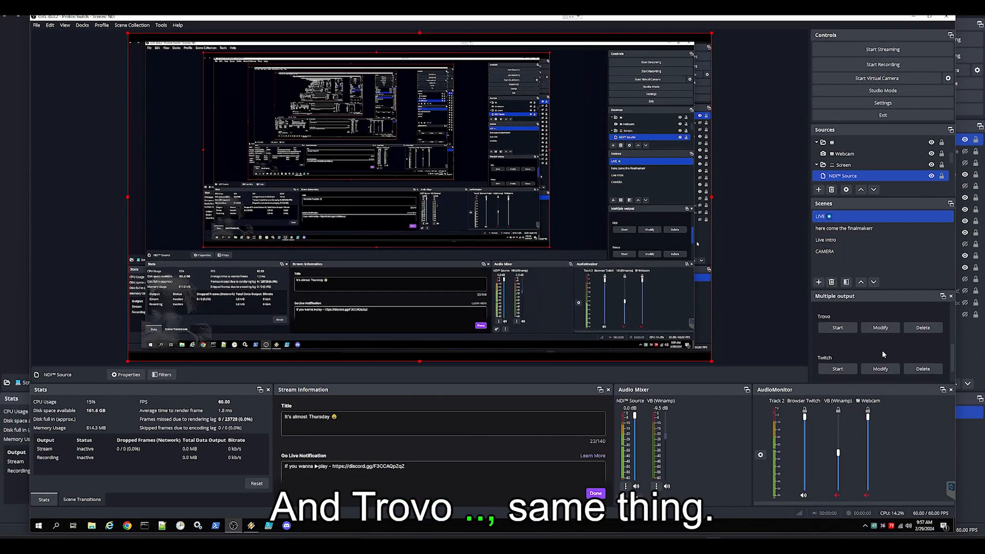
click(881, 369)
click(400, 120)
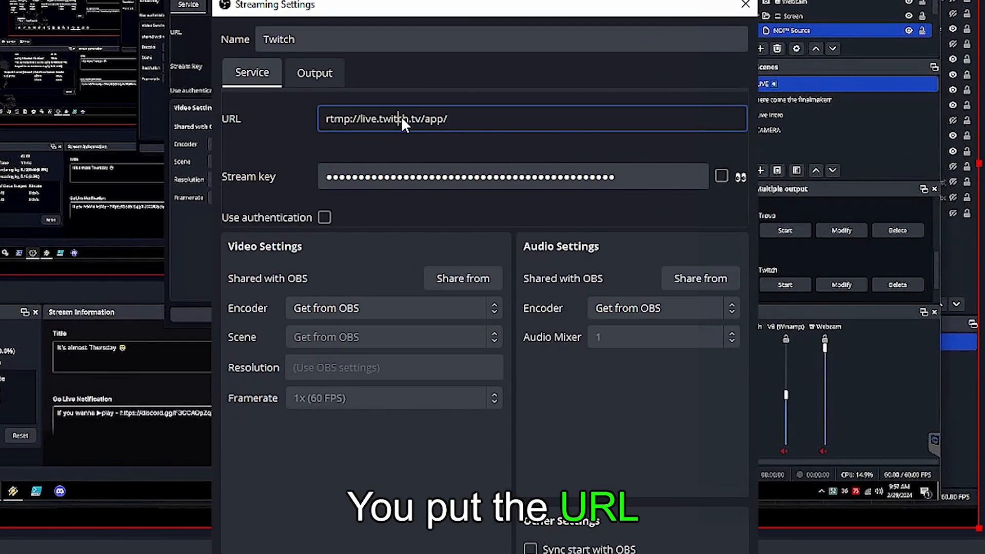
drag(448, 119, 326, 121)
click(391, 183)
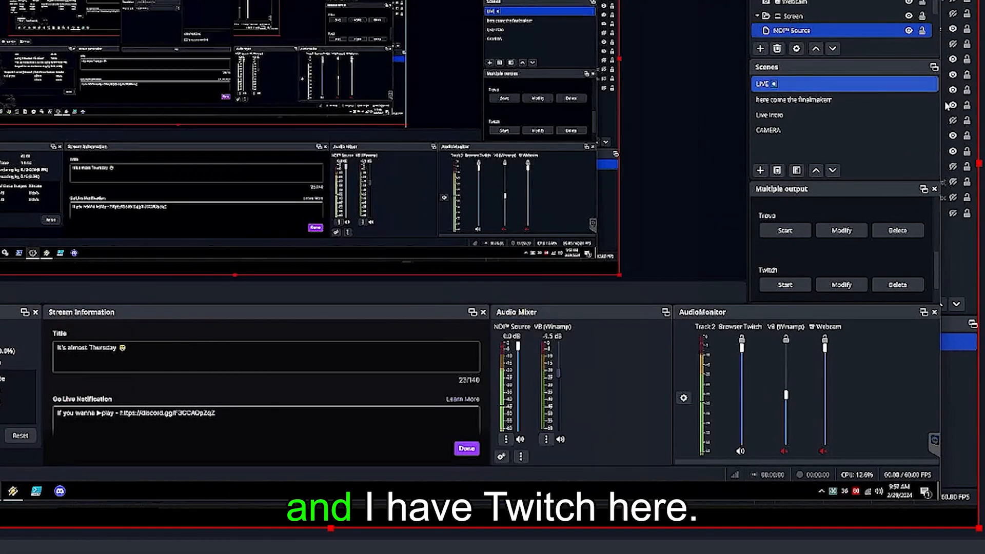
Open the Twitch target under Multiple output and check its settings.
drag(936, 270, 939, 269)
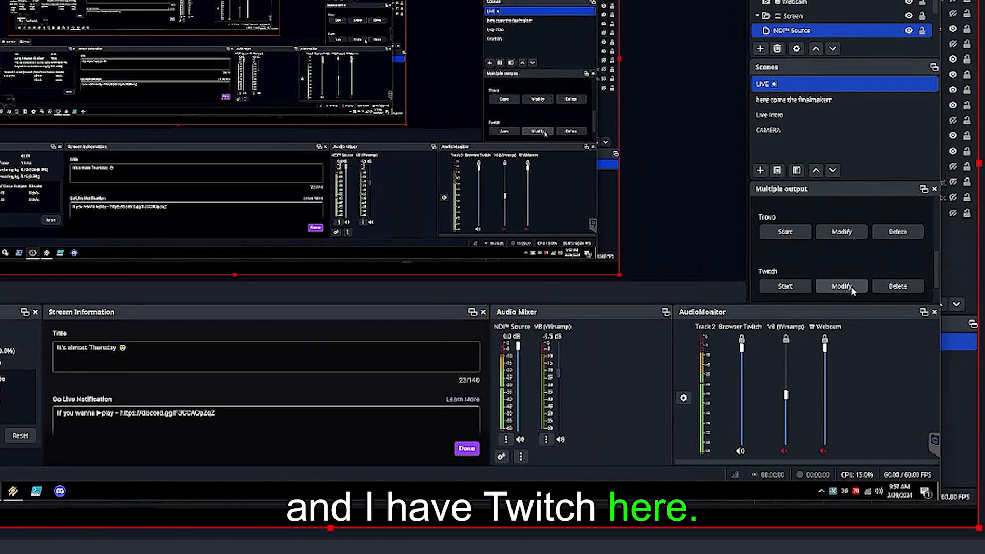
click(852, 287)
click(429, 119)
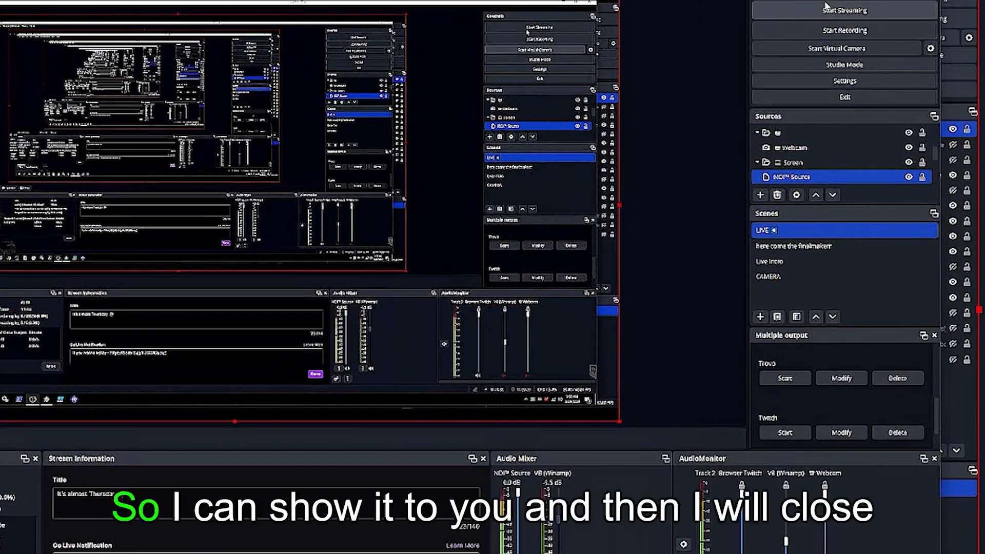
Start streaming on the streaming PC and check the Trovo and Twitch targets' status under Multiple output.
click(825, 6)
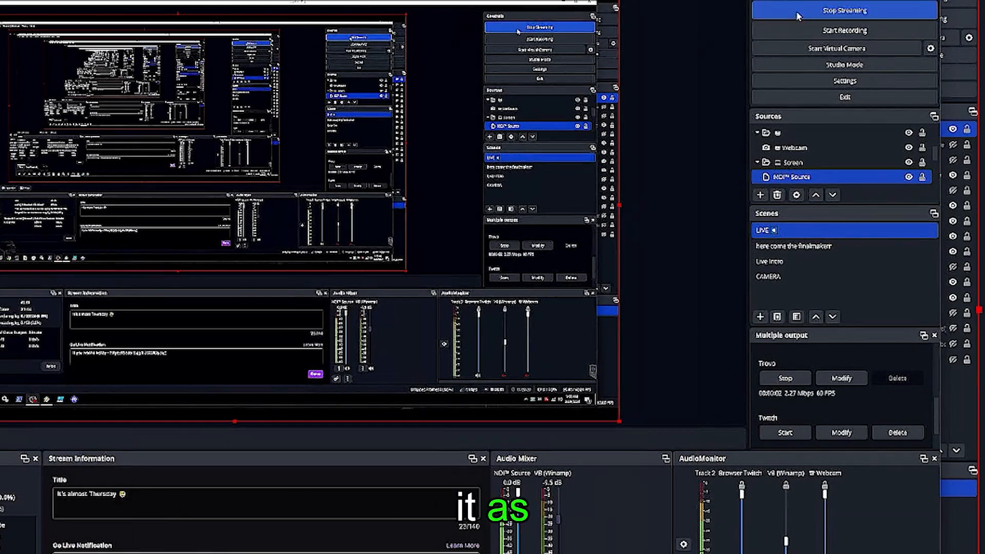
drag(937, 422, 944, 462)
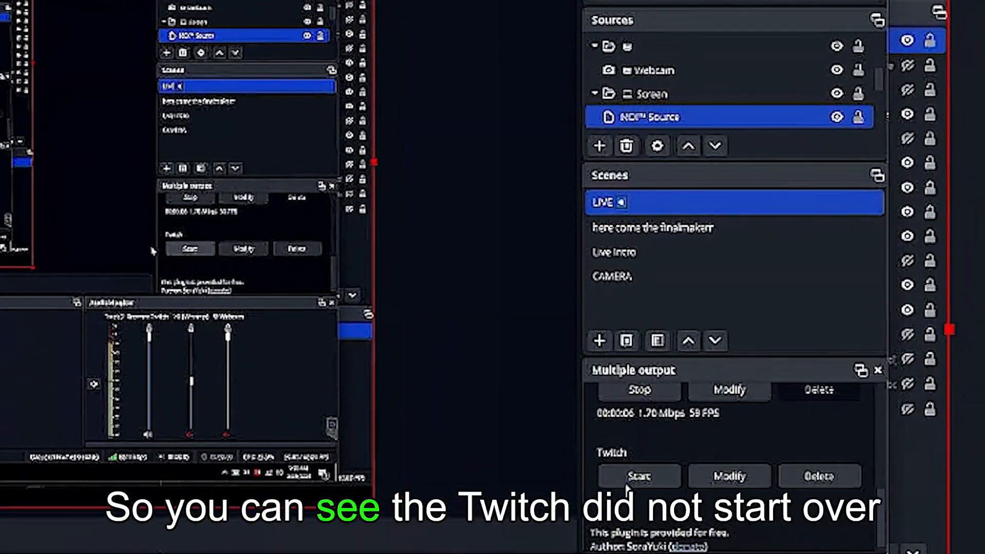
drag(881, 514, 883, 406)
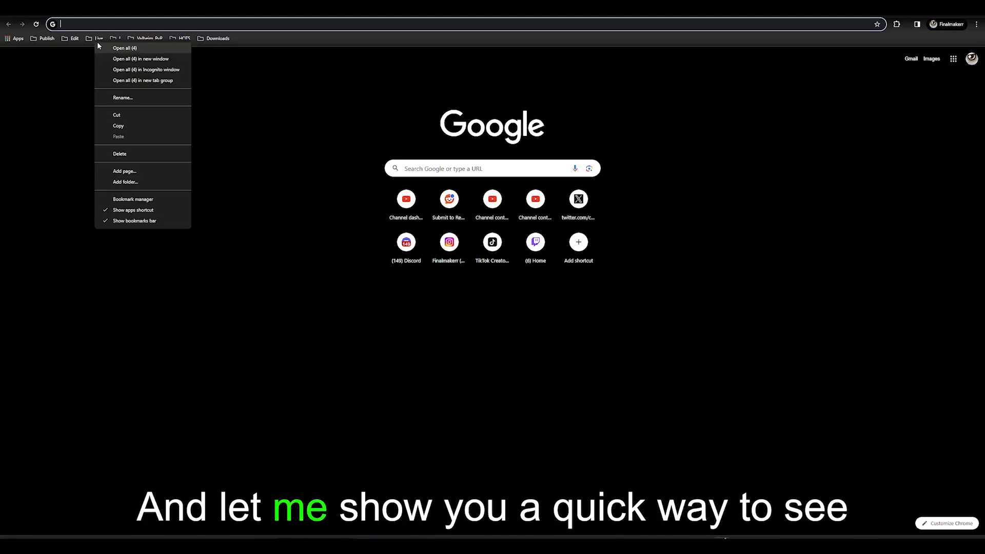
Switch to Chrome, dismiss Trovo's share prompt, check the live stream on Trovo and in YouTube Studio, and close the browser.
click(318, 73)
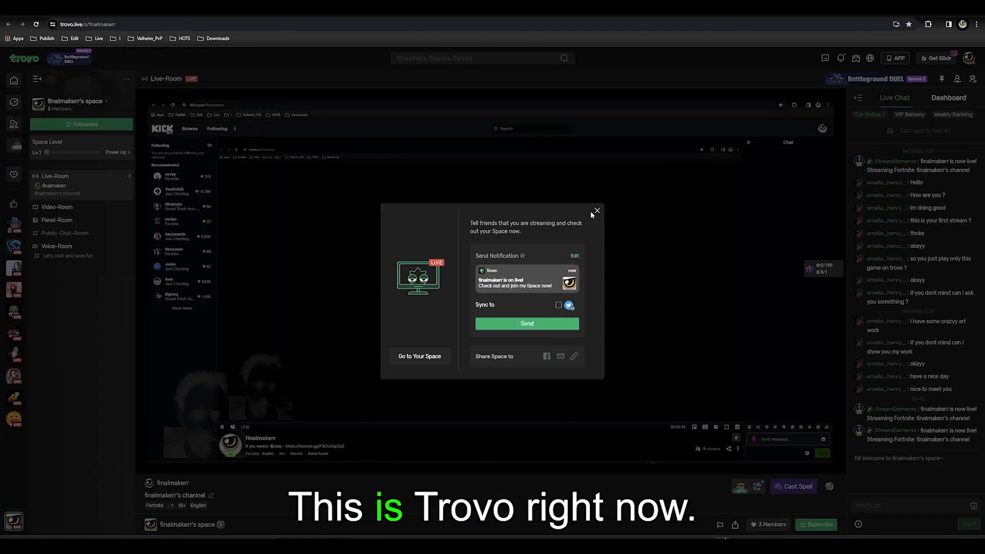
click(596, 210)
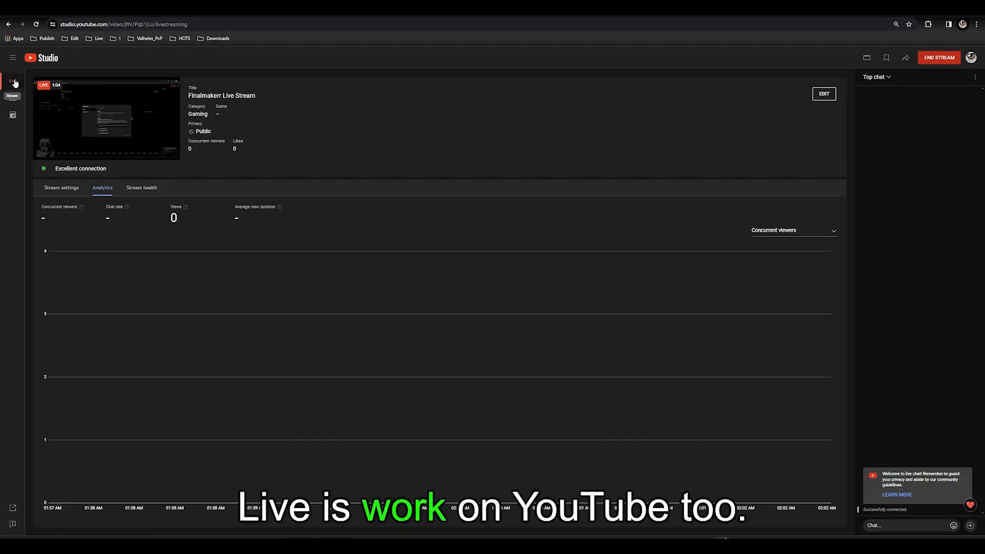
click(557, 315)
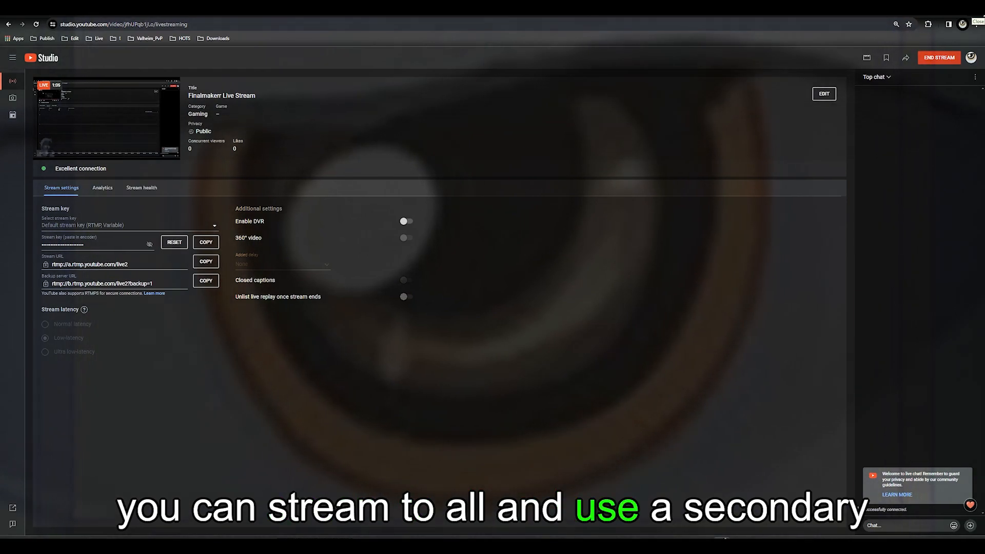
click(983, 16)
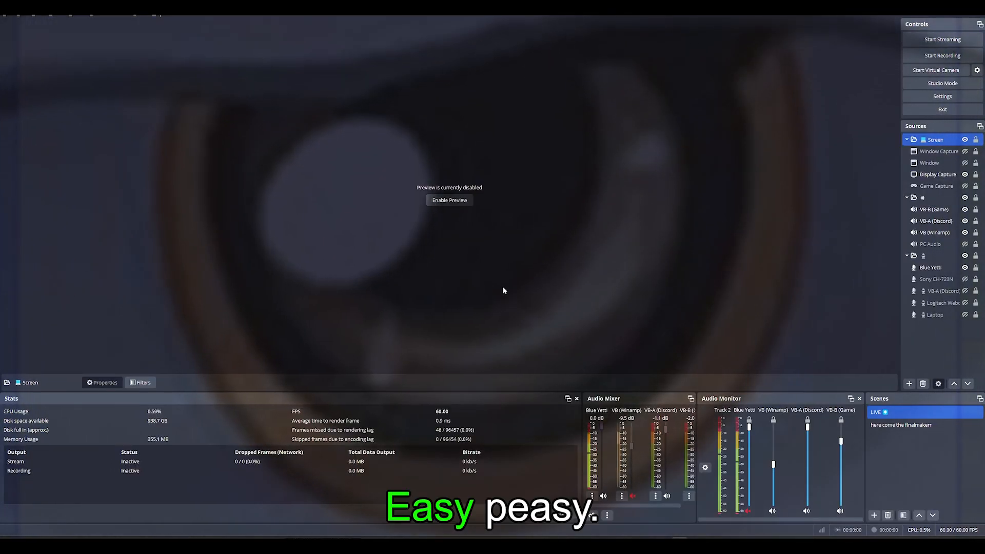